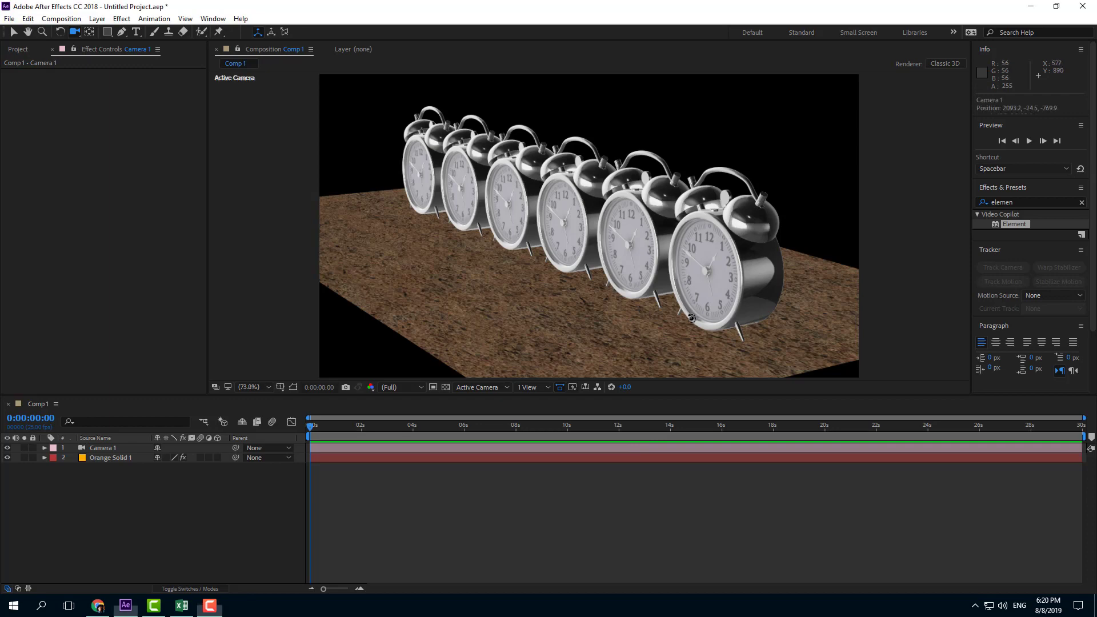
Step: Orbit Camera 1 to view the six chrome clocks on the floor from a new angle
{"action": "left_click_drag", "start_coordinate": [691, 317], "coordinate": [644, 318]}
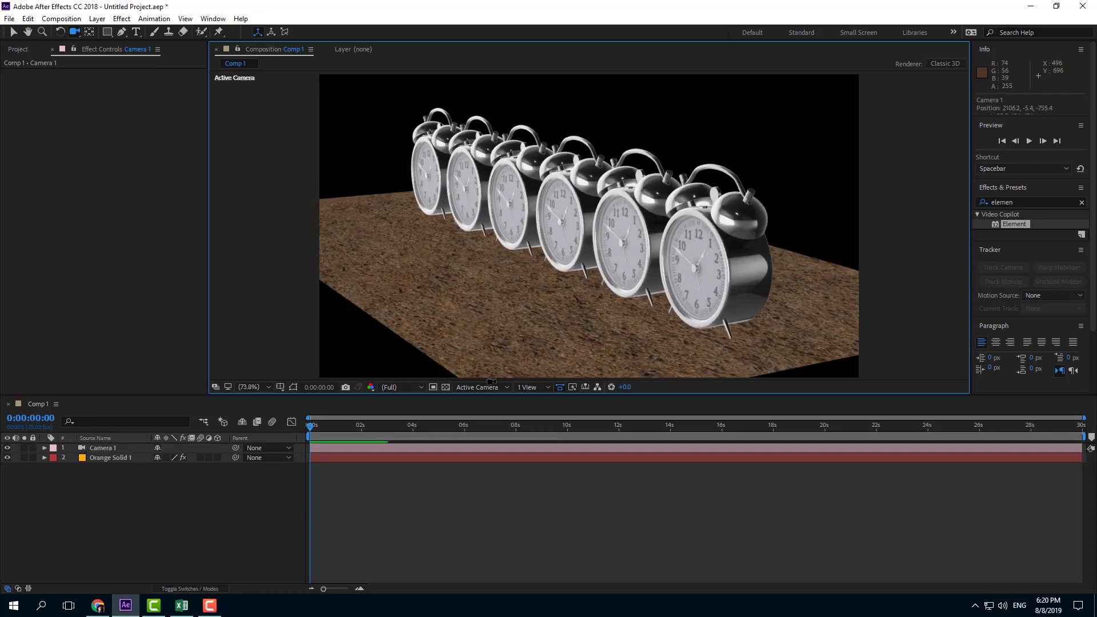
Step: Set the viewer preview resolution to Quarter, then to Half
{"action": "left_click", "coordinate": [416, 388]}
{"action": "left_click", "coordinate": [416, 453]}
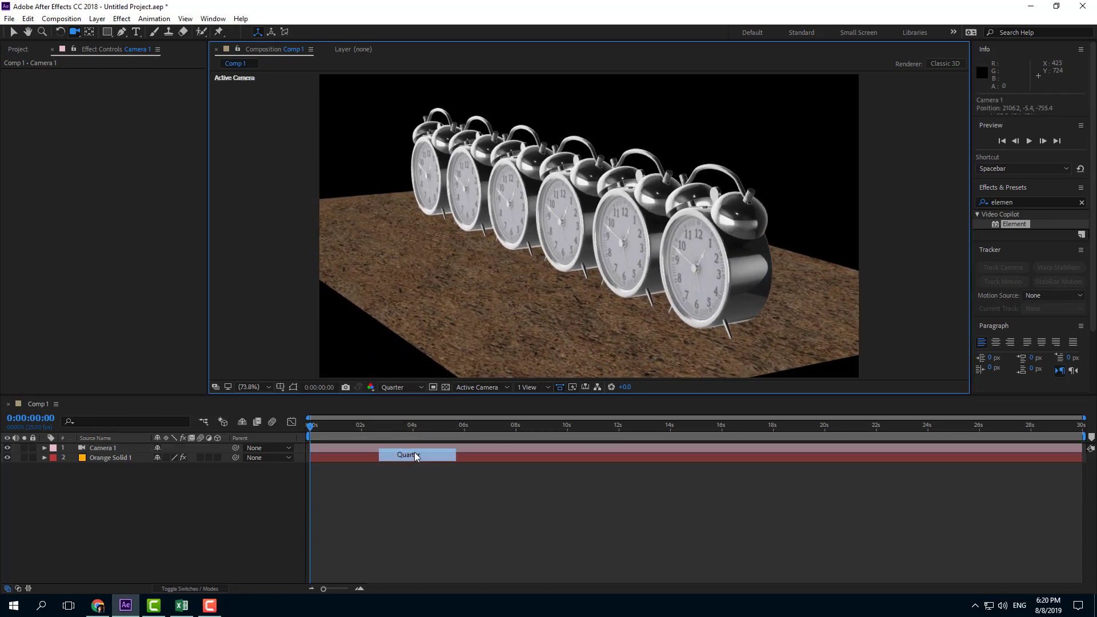
{"action": "left_click", "coordinate": [401, 387]}
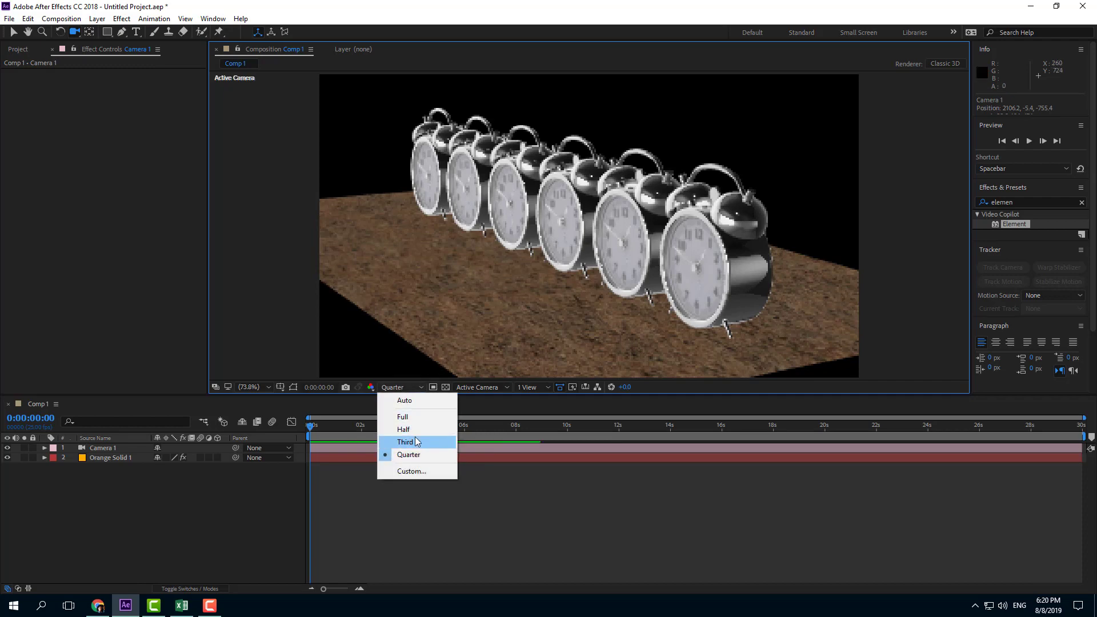
{"action": "left_click", "coordinate": [416, 430]}
Step: Orbit the camera slightly and select Orange Solid 1 to show its Element effect
{"action": "left_click_drag", "start_coordinate": [618, 213], "coordinate": [349, 329]}
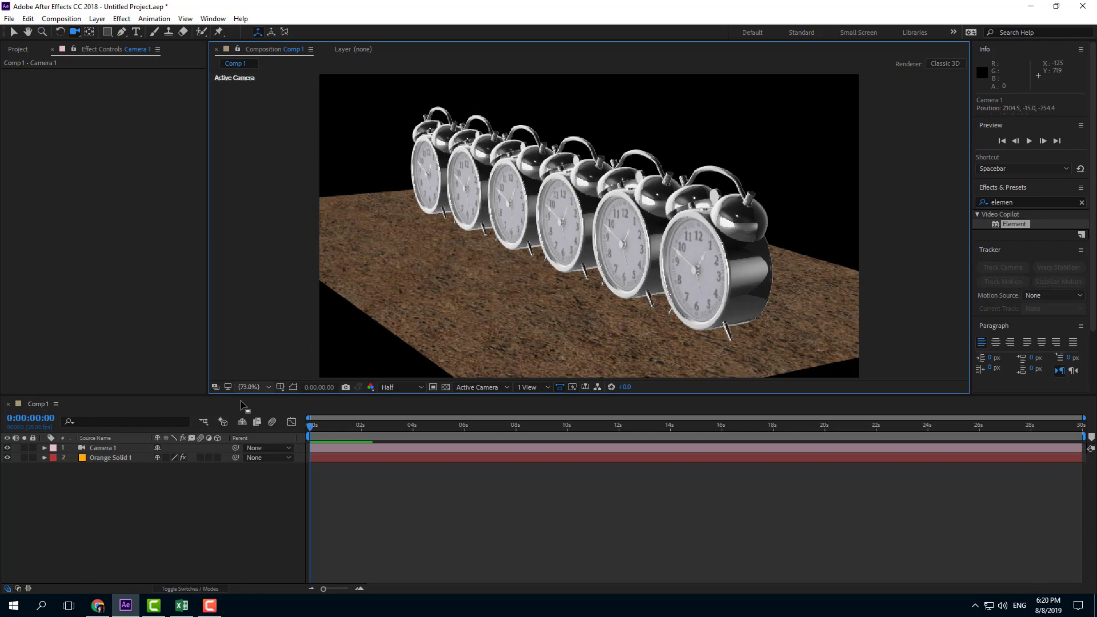
{"action": "left_click", "coordinate": [118, 492]}
{"action": "left_click", "coordinate": [111, 458]}
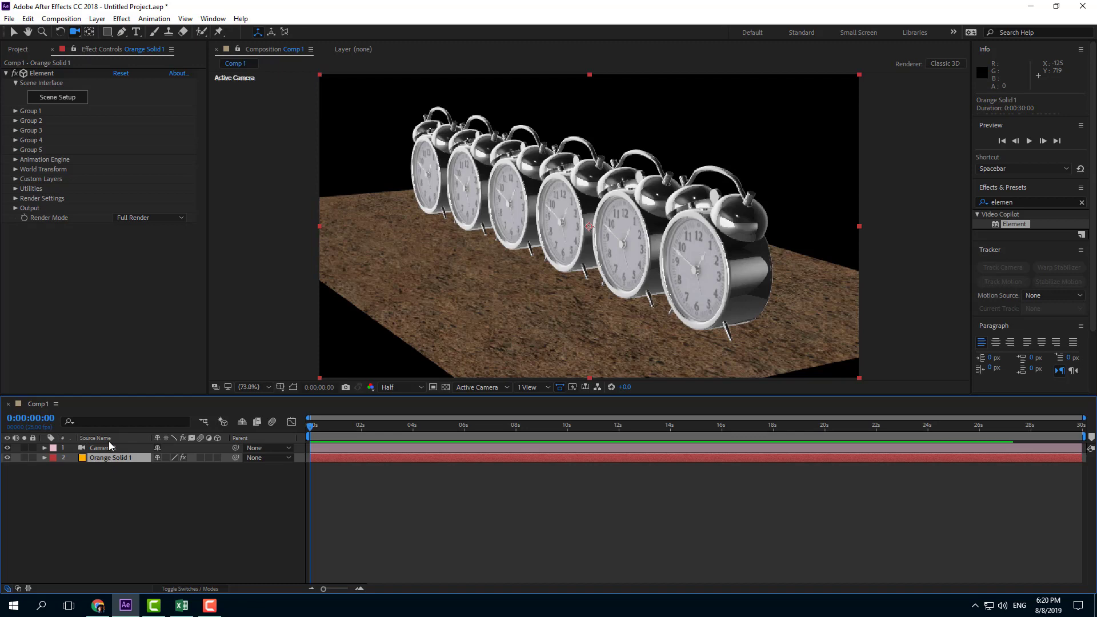
Step: Expand Element's Render Settings > Depth of Field and keep it on Comp Settings
{"action": "left_click", "coordinate": [14, 199]}
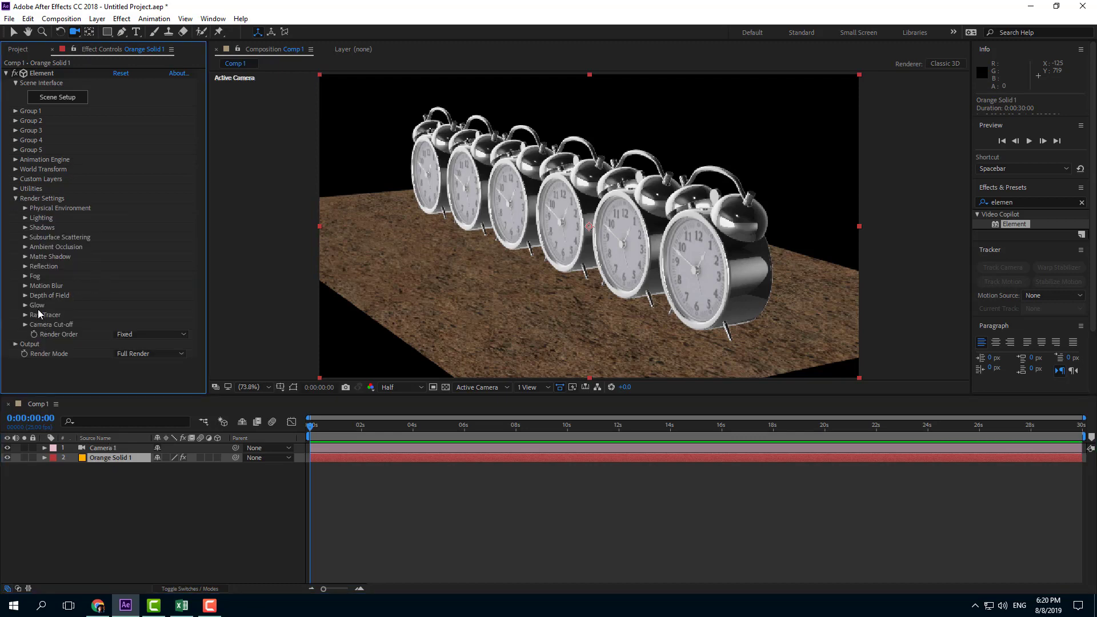
{"action": "left_click", "coordinate": [25, 296]}
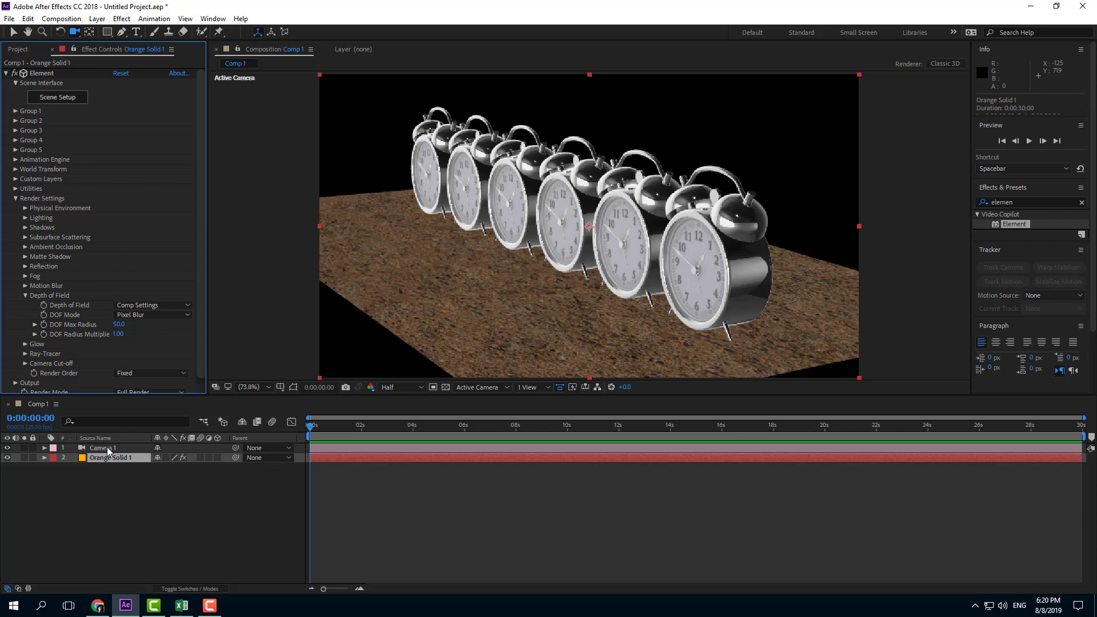
{"action": "left_click", "coordinate": [136, 307]}
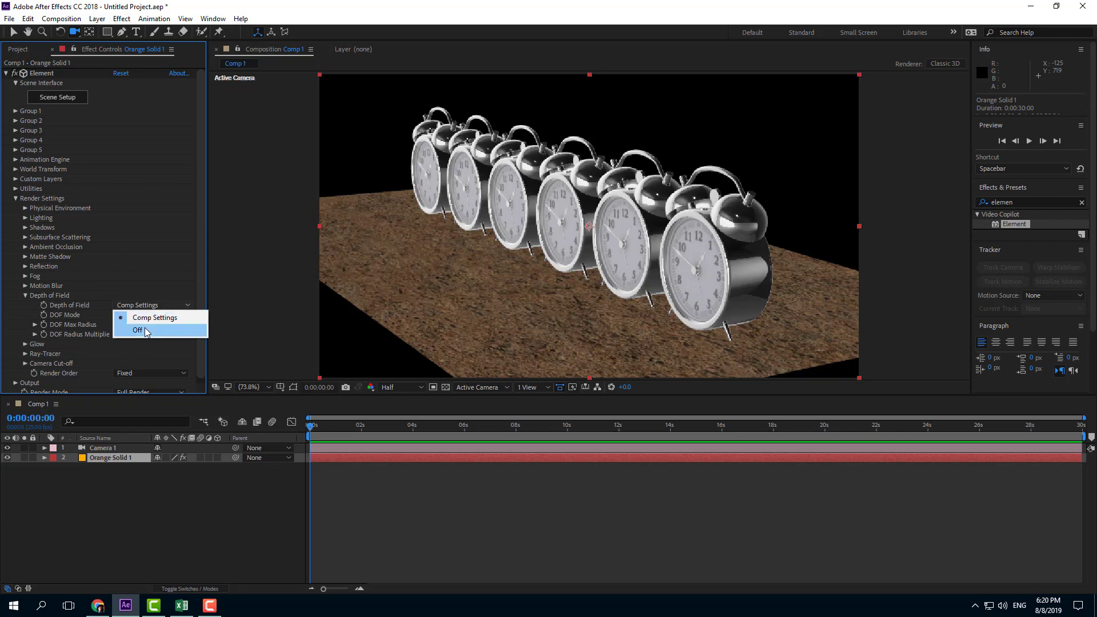
{"action": "left_click", "coordinate": [142, 306]}
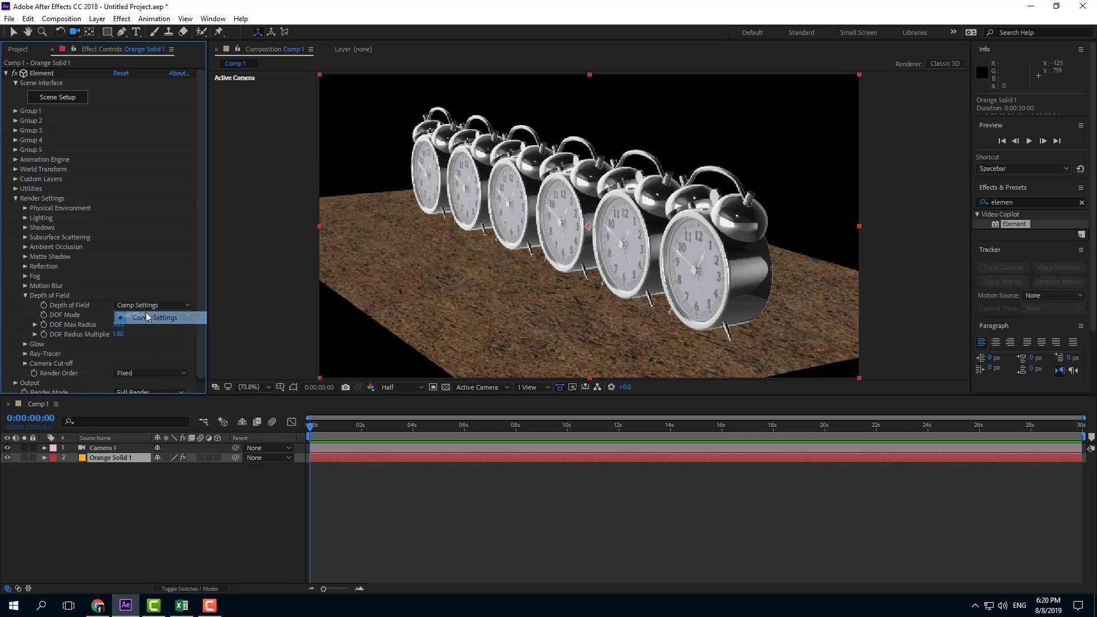
{"action": "left_click", "coordinate": [142, 306]}
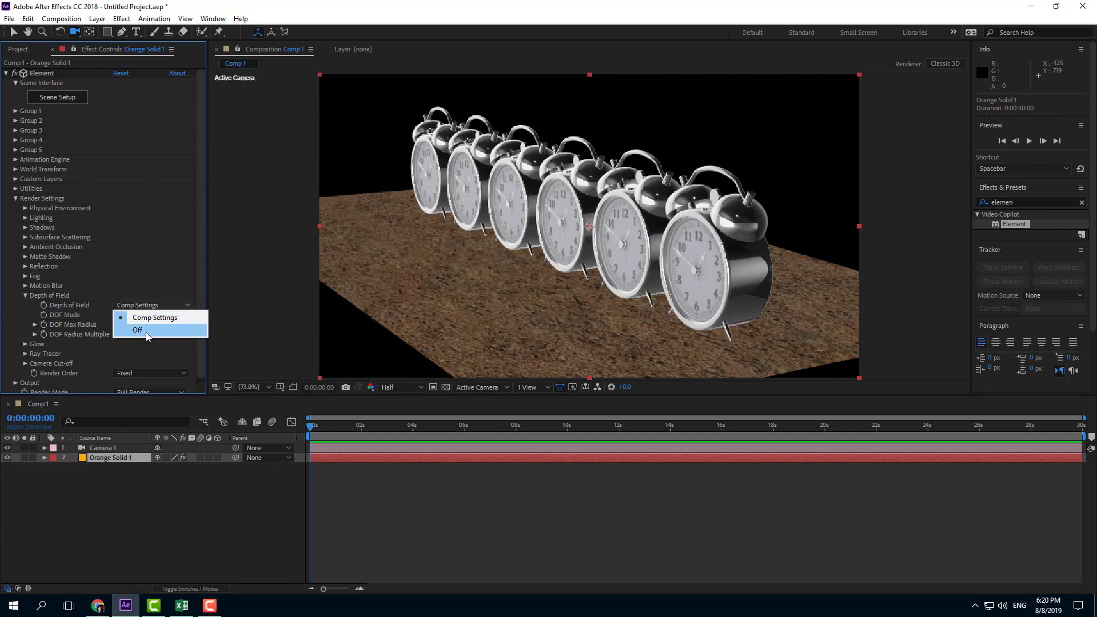
{"action": "left_click", "coordinate": [158, 317]}
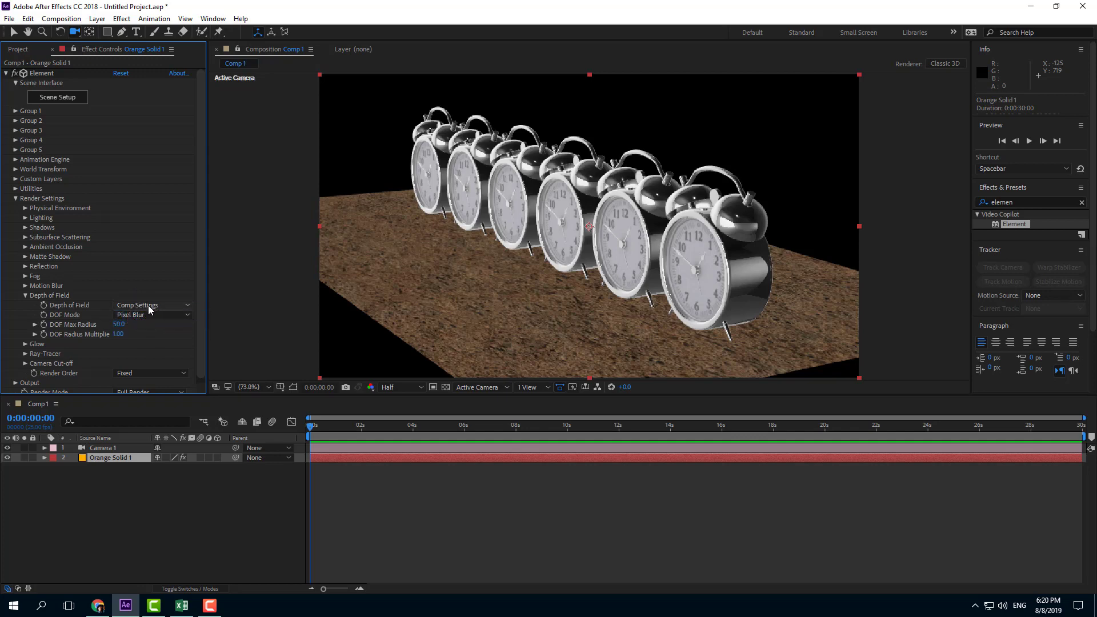
Step: Check Enable Depth of Field in Camera 1's Camera Settings and confirm
{"action": "right_click", "coordinate": [106, 449]}
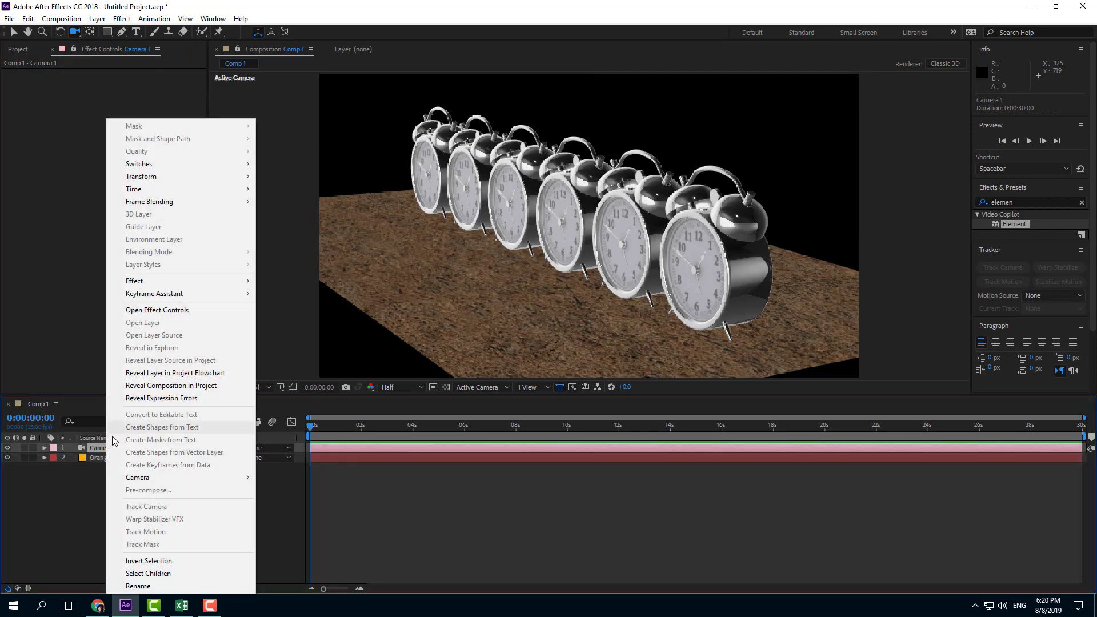
{"action": "left_click", "coordinate": [96, 448]}
{"action": "double_click", "coordinate": [96, 447]}
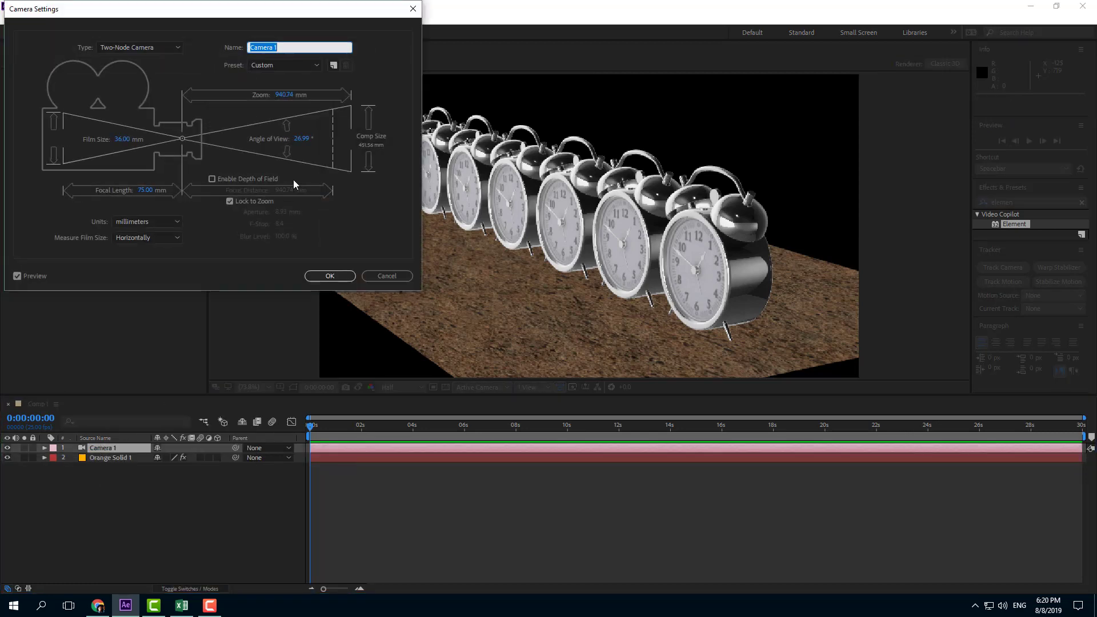
{"action": "left_click", "coordinate": [221, 177]}
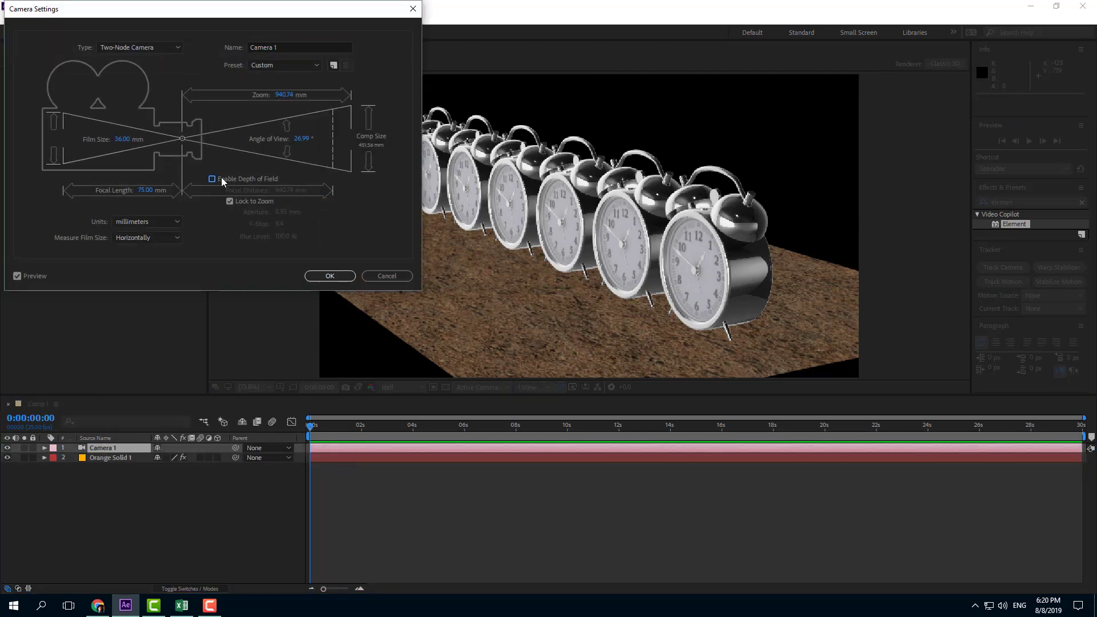
{"action": "left_click", "coordinate": [324, 272]}
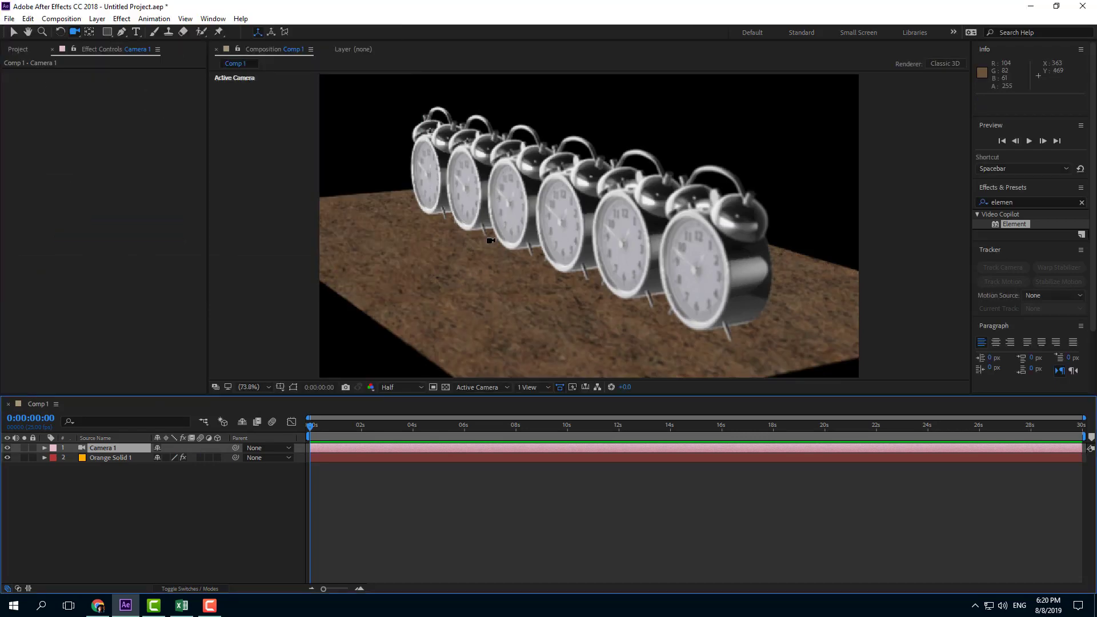
Step: Orbit and dolly the camera around the blurred clocks, then select Orange Solid 1
{"action": "left_click_drag", "start_coordinate": [581, 243], "coordinate": [588, 233]}
{"action": "scroll", "coordinate": [581, 253], "scroll_direction": "up", "scroll_amount": 5}
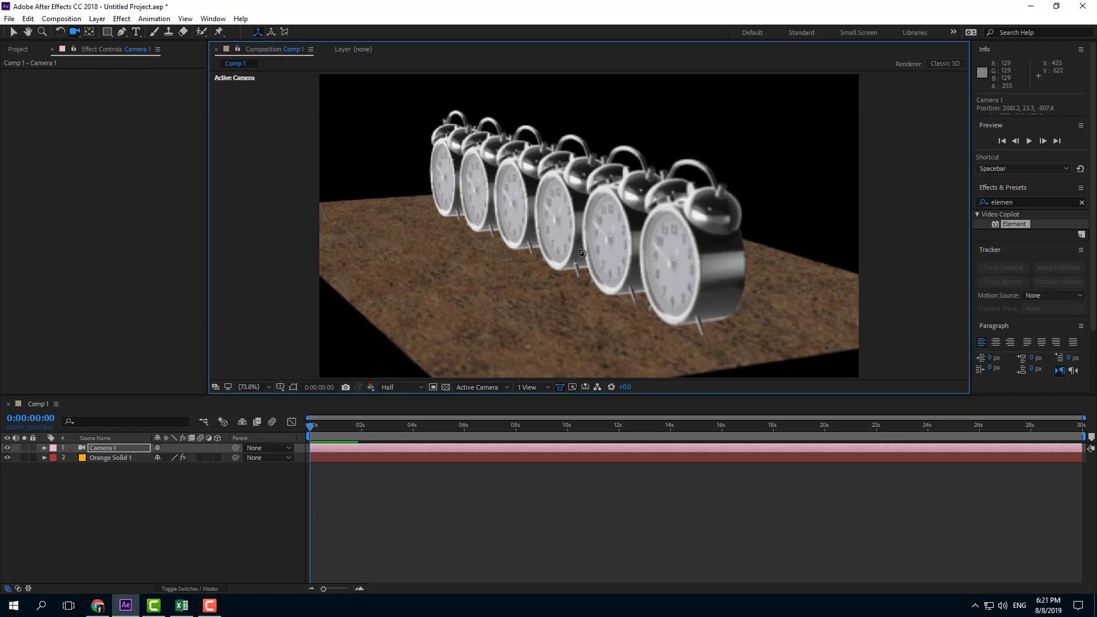
{"action": "scroll", "coordinate": [581, 254], "scroll_direction": "down", "scroll_amount": 3}
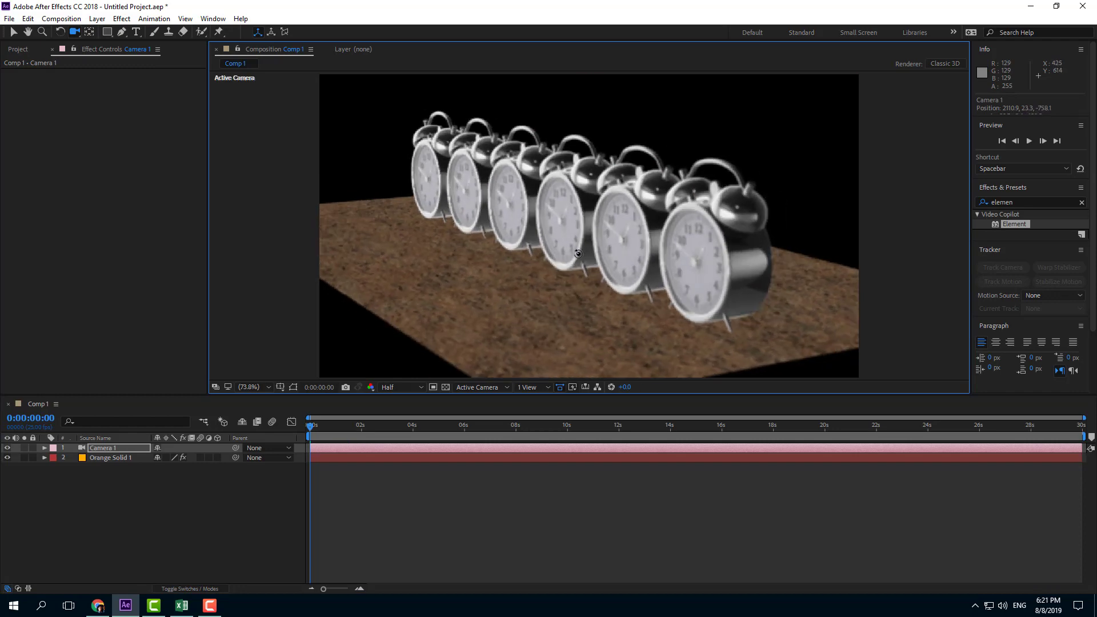
{"action": "left_click", "coordinate": [114, 460]}
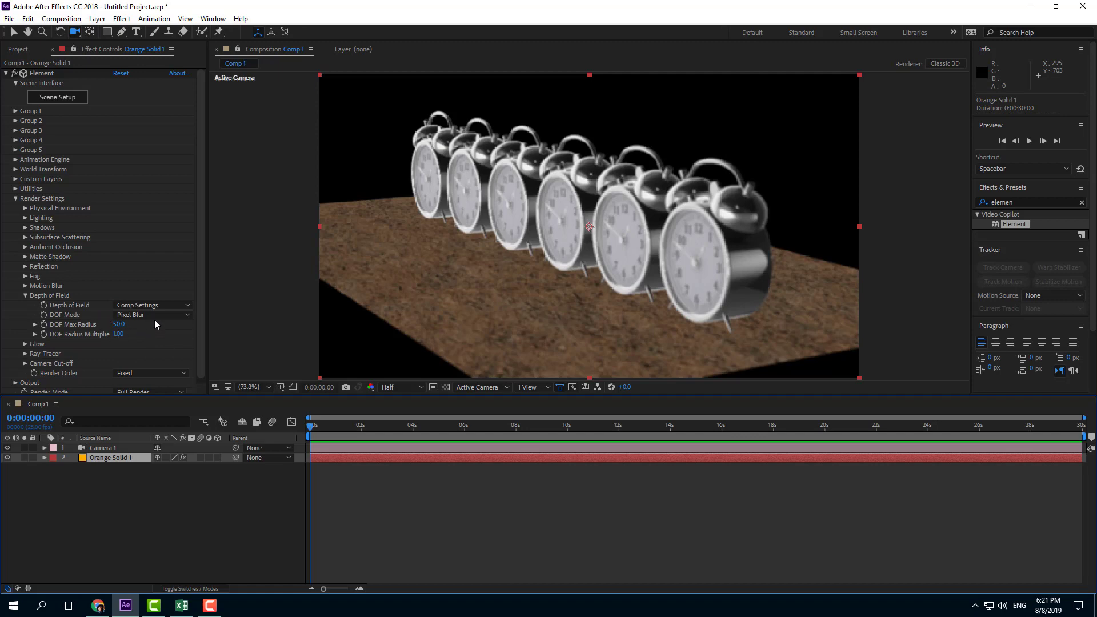
Step: Set Element's DOF Mode to Focus Indicator and try the DOF Radius Multiplier slider
{"action": "left_click", "coordinate": [142, 314]}
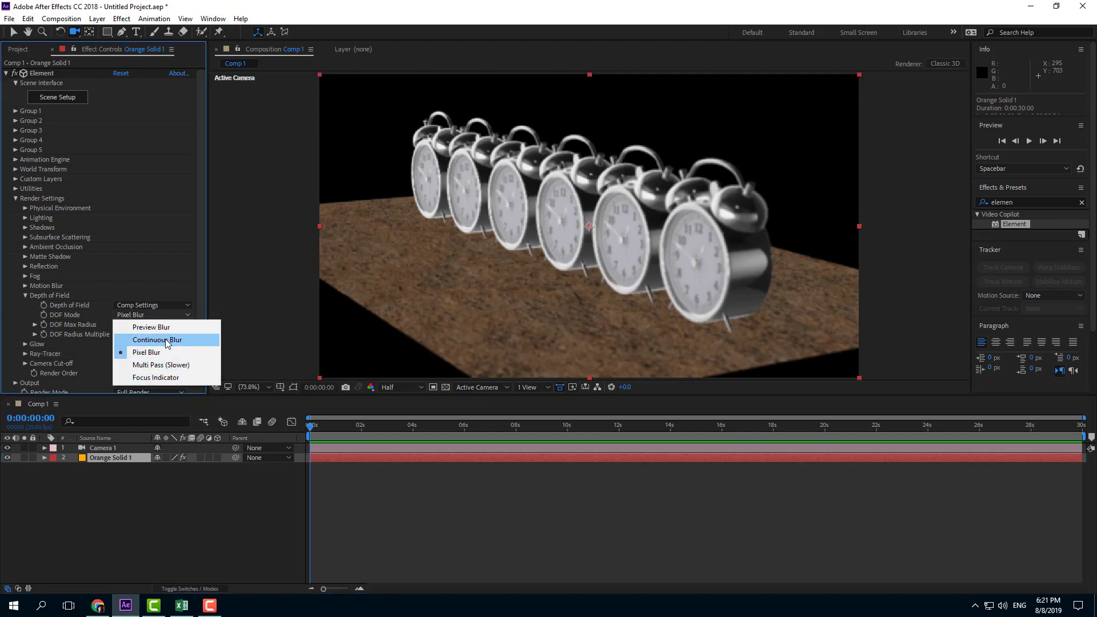
{"action": "left_click", "coordinate": [171, 379]}
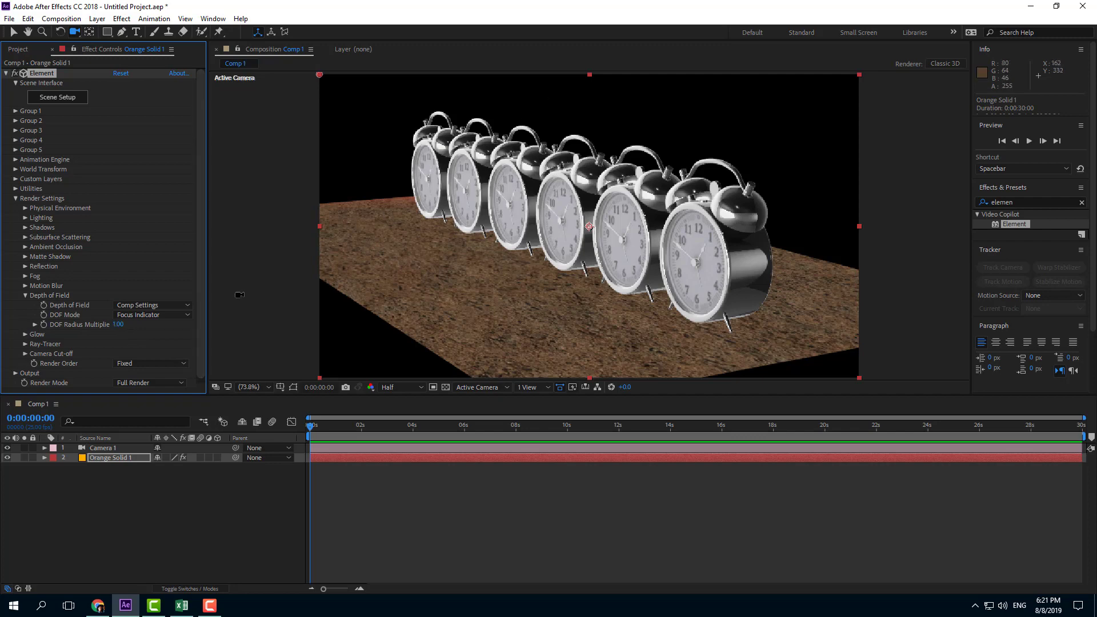
{"action": "left_click", "coordinate": [35, 325]}
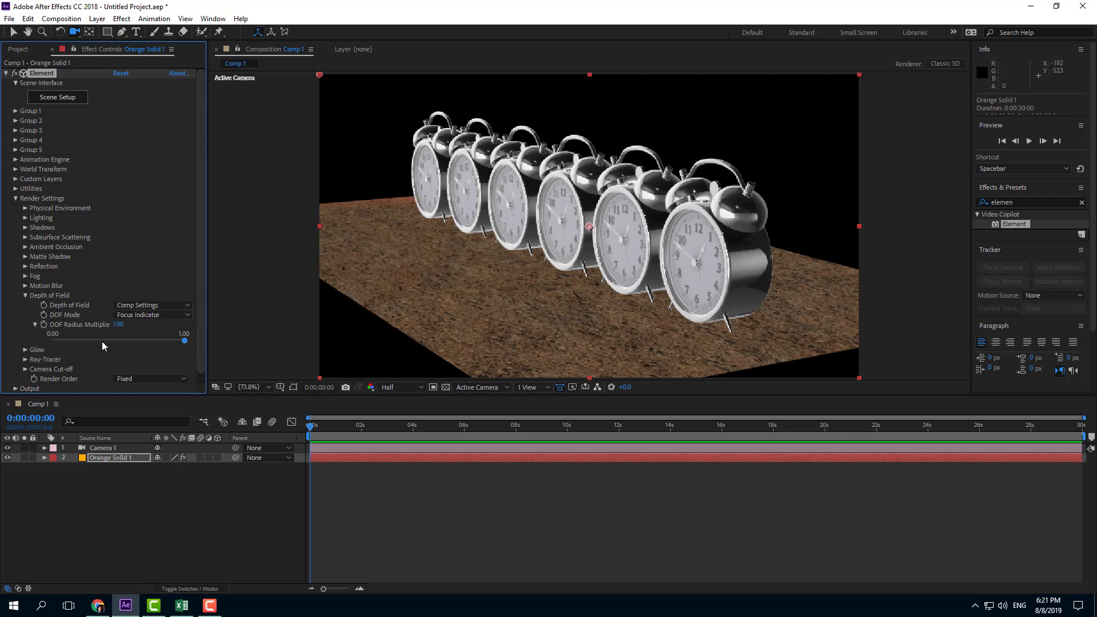
{"action": "left_click", "coordinate": [142, 340]}
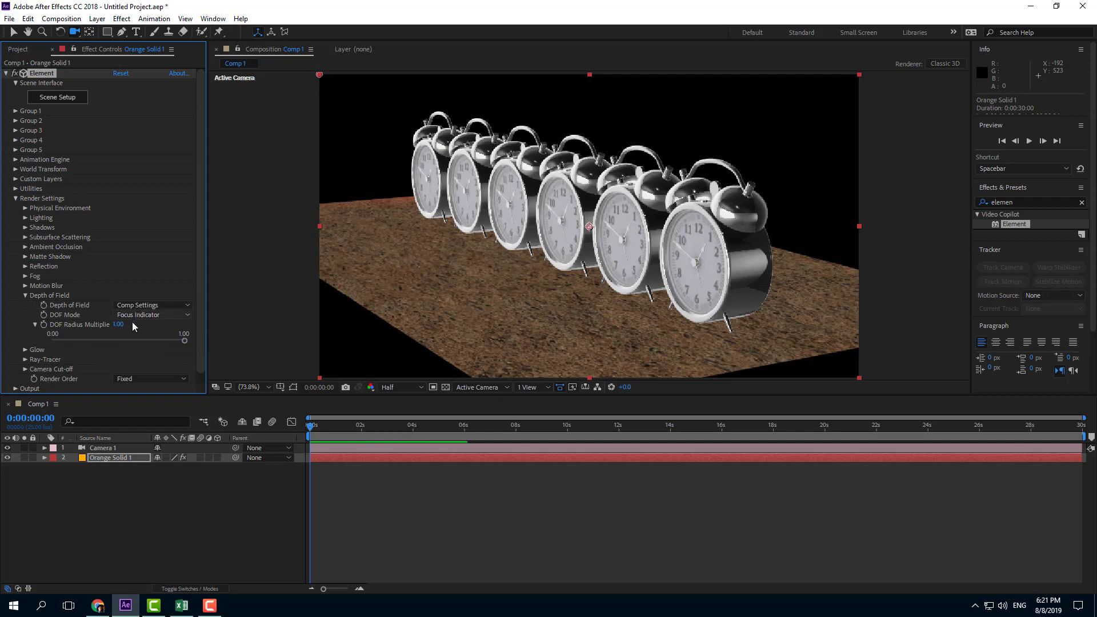
Step: Expand Camera 1's Camera Options and scrub Focus Distance down to 1272.7 pixels
{"action": "left_click", "coordinate": [45, 448]}
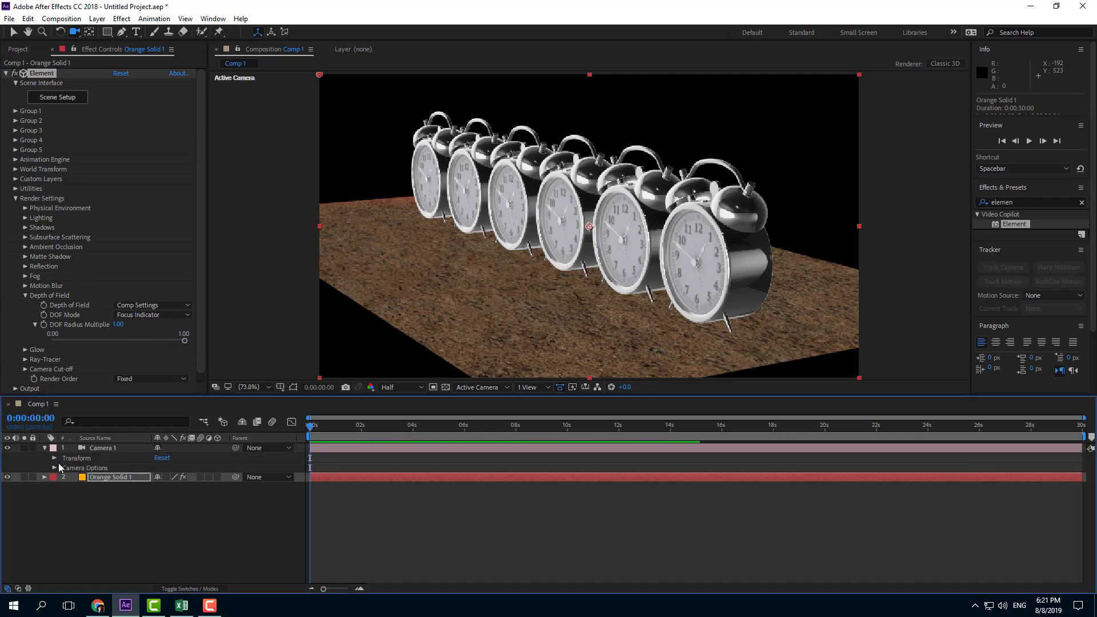
{"action": "left_click", "coordinate": [54, 468]}
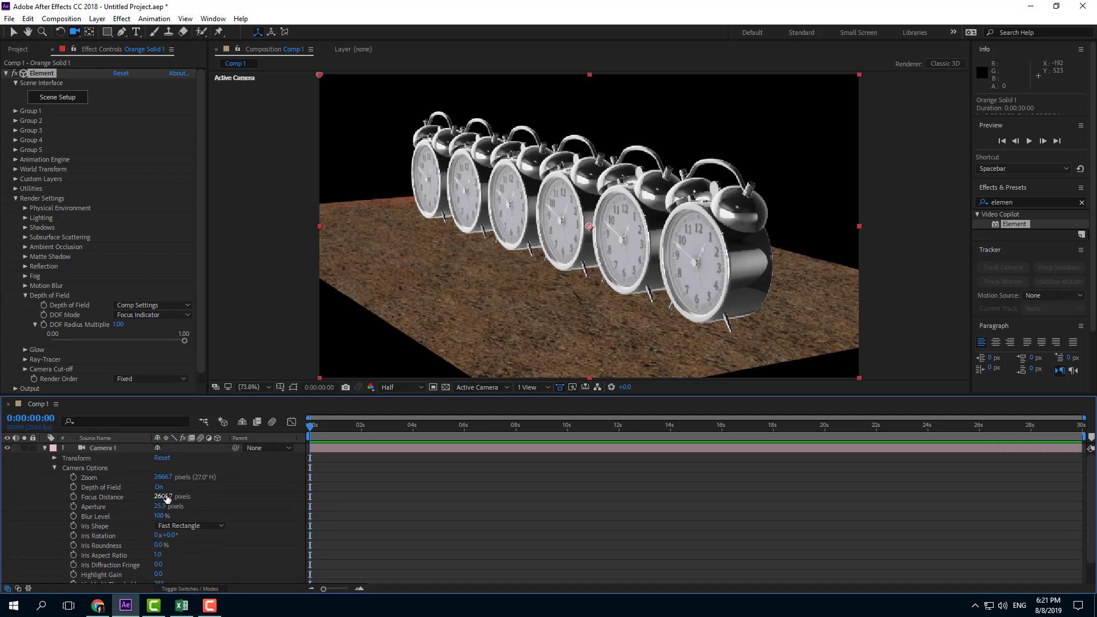
{"action": "left_click_drag", "start_coordinate": [165, 496], "coordinate": [87, 511]}
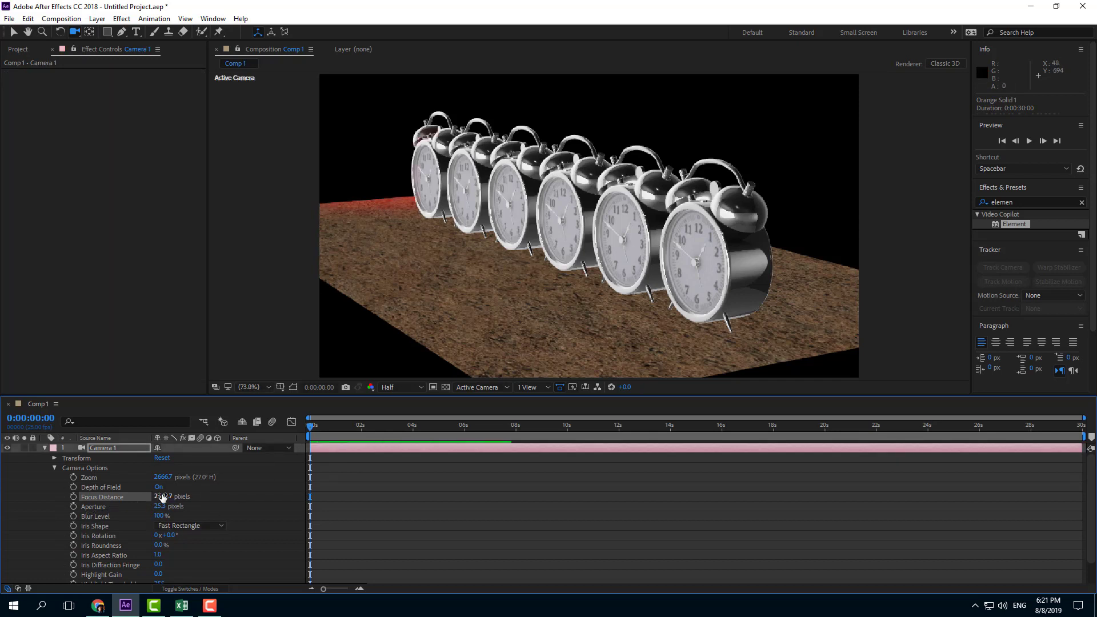
{"action": "left_click_drag", "start_coordinate": [165, 497], "coordinate": [236, 503]}
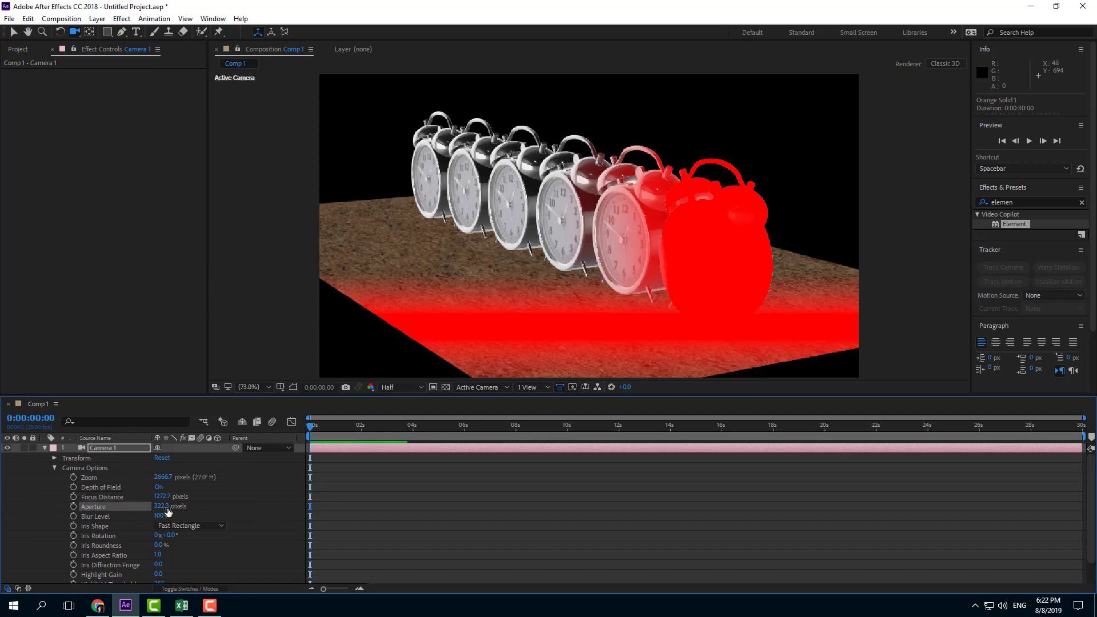
Step: Set Camera 1's Aperture to 204.0 pixels
{"action": "left_click_drag", "start_coordinate": [166, 507], "coordinate": [85, 514]}
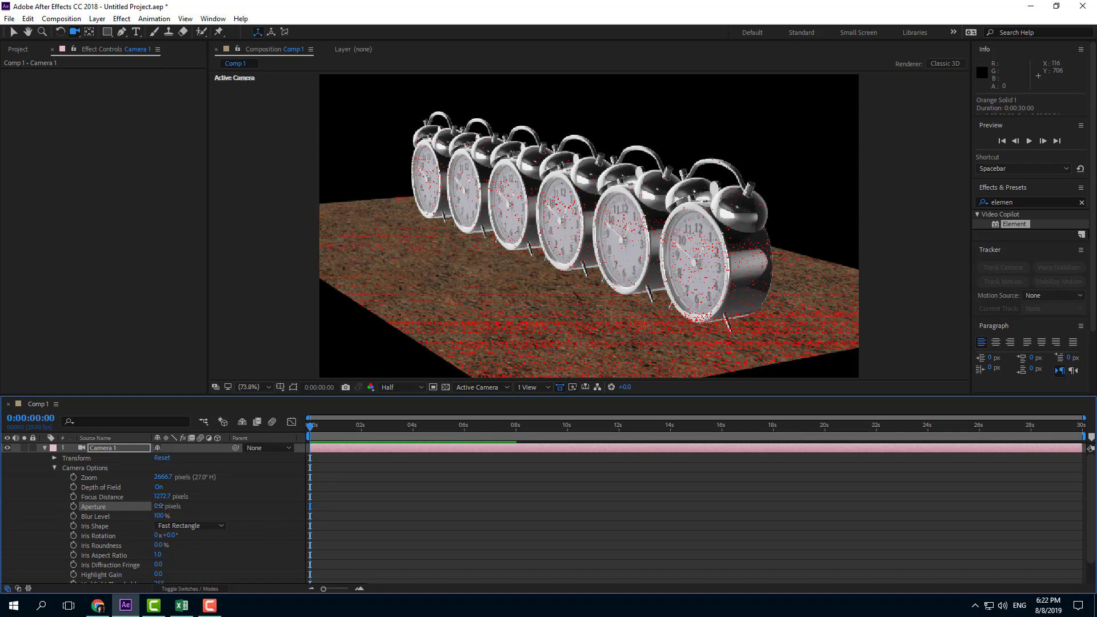
{"action": "left_click_drag", "start_coordinate": [161, 506], "coordinate": [164, 507]}
{"action": "left_click", "coordinate": [161, 507]}
{"action": "type", "text": "204"}
{"action": "key", "text": "Return"}
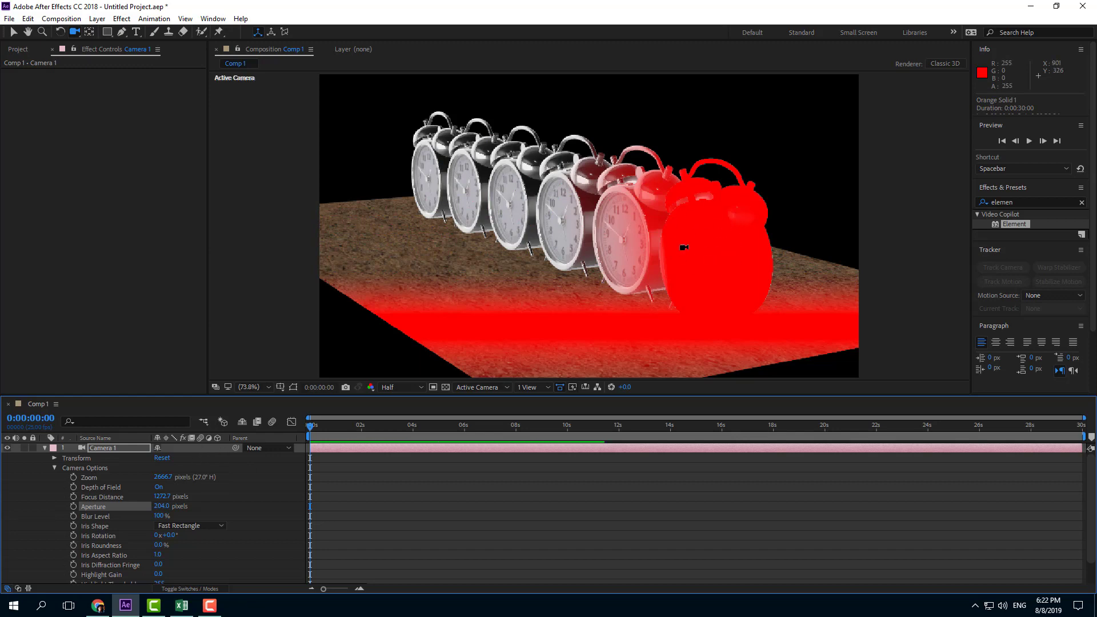
Step: Collapse Camera 1's Camera Options and select Orange Solid 1 for its Element settings
{"action": "left_click", "coordinate": [92, 448]}
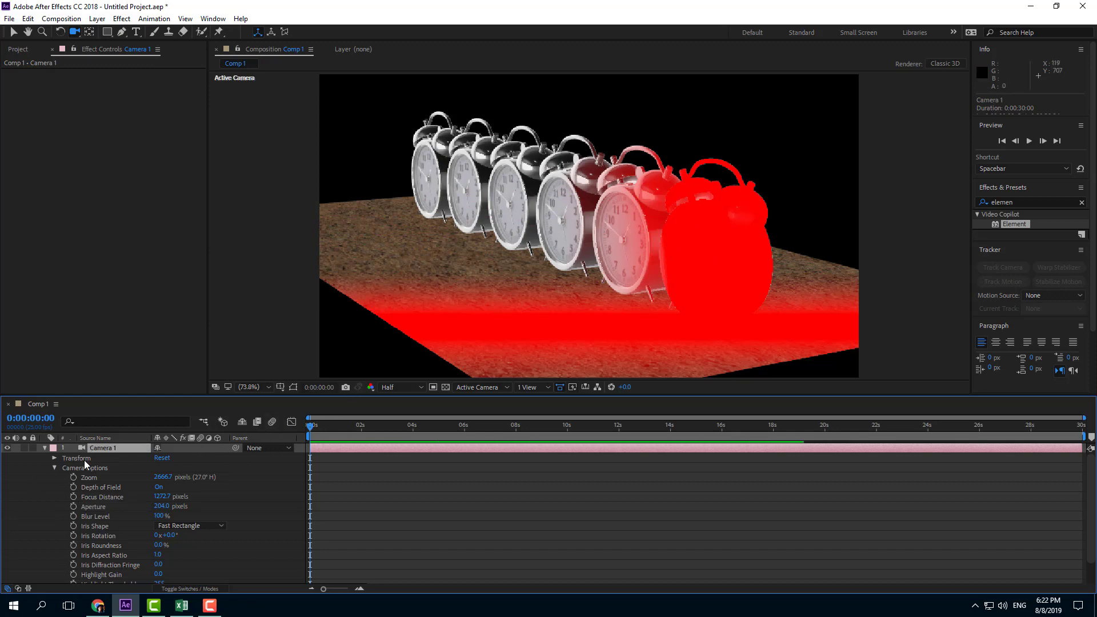
{"action": "left_click", "coordinate": [55, 468]}
{"action": "left_click", "coordinate": [109, 478]}
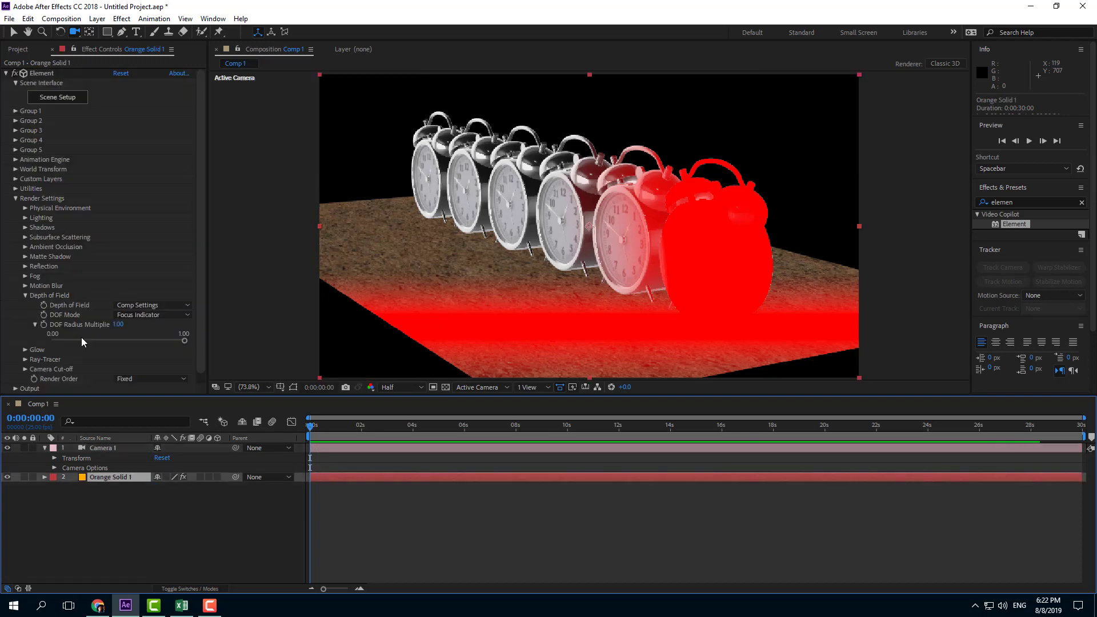
Step: Change Element's DOF Mode to Pixel Blur so the rear clocks blur progressively
{"action": "left_click", "coordinate": [152, 317]}
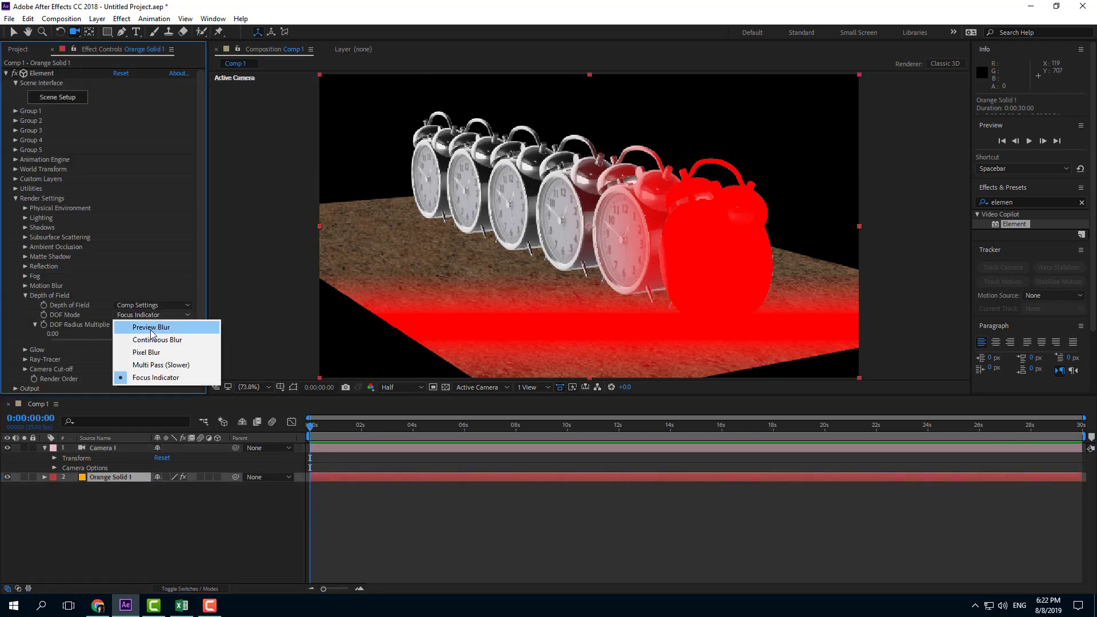
{"action": "left_click", "coordinate": [154, 353]}
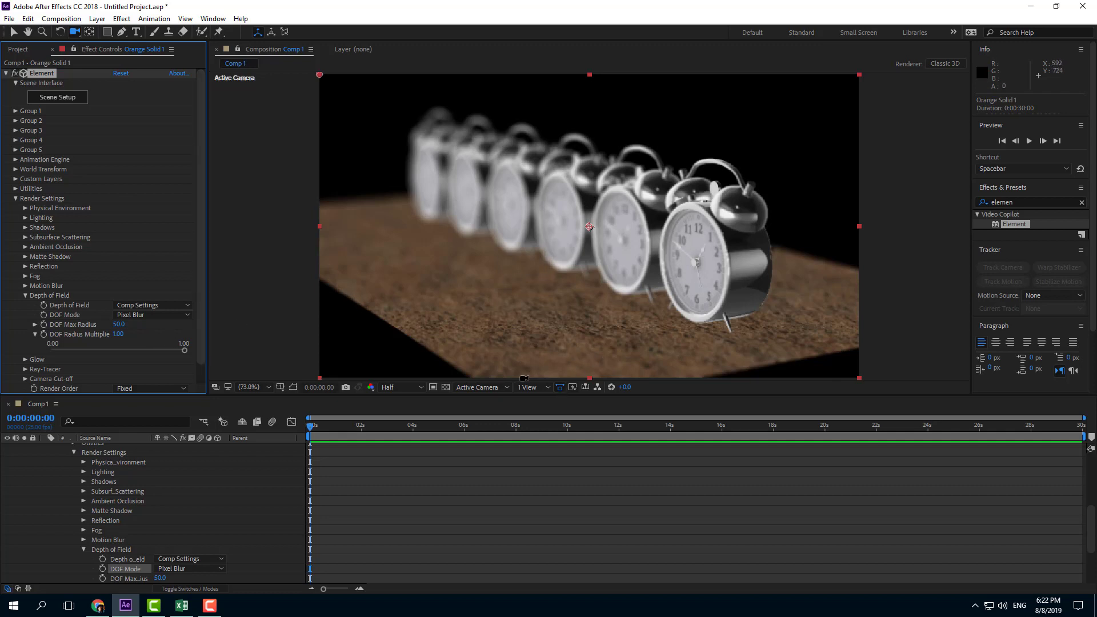
{"action": "left_click", "coordinate": [497, 387]}
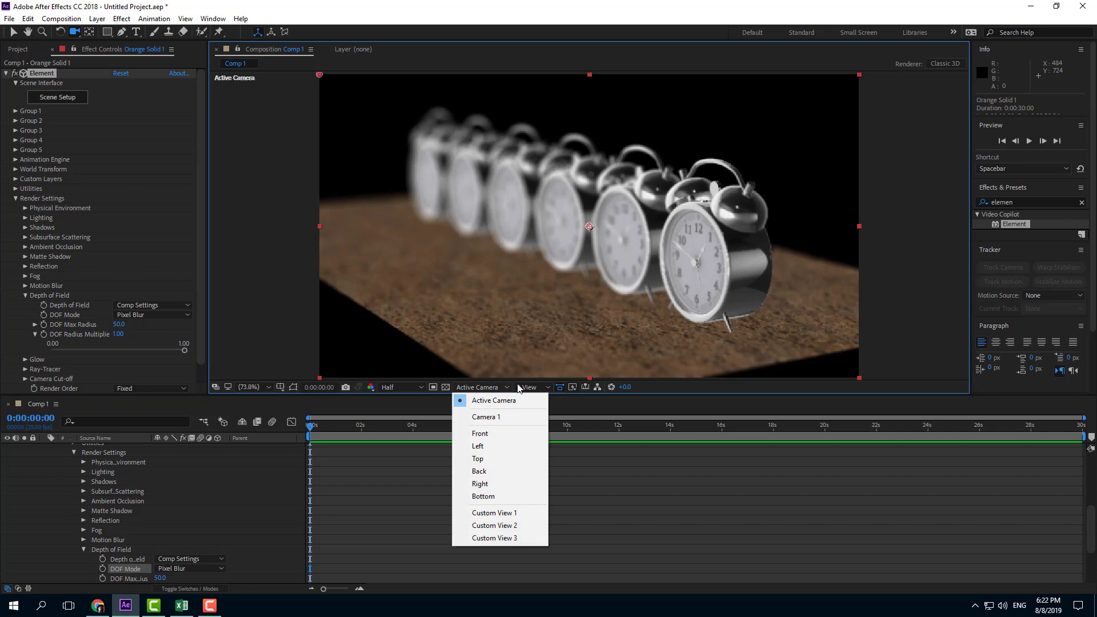
Step: Switch the viewer to the 4 Views layout and select Camera 1 in the timeline
{"action": "left_click", "coordinate": [531, 388]}
{"action": "left_click", "coordinate": [552, 396]}
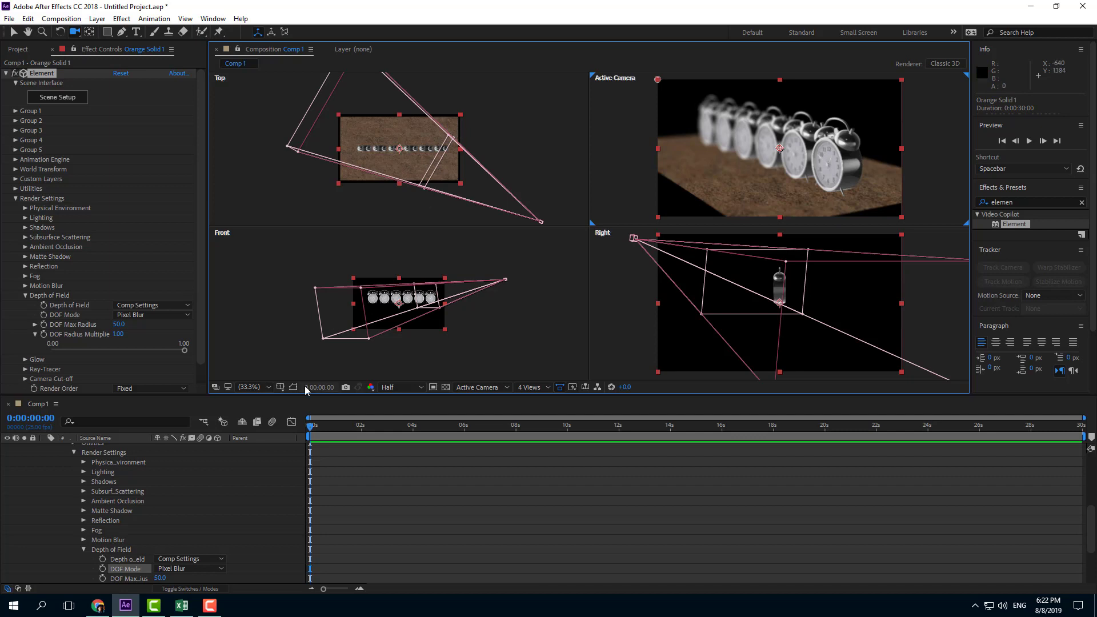
{"action": "scroll", "coordinate": [123, 557], "scroll_direction": "up", "scroll_amount": 2}
{"action": "scroll", "coordinate": [127, 506], "scroll_direction": "up", "scroll_amount": 3}
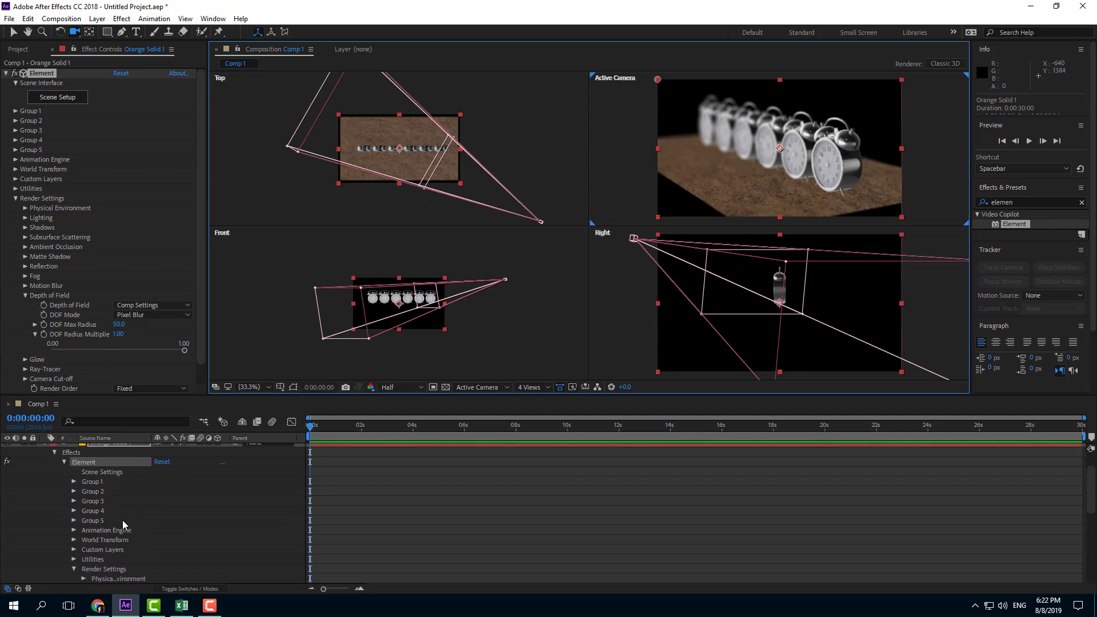
{"action": "left_click", "coordinate": [93, 448]}
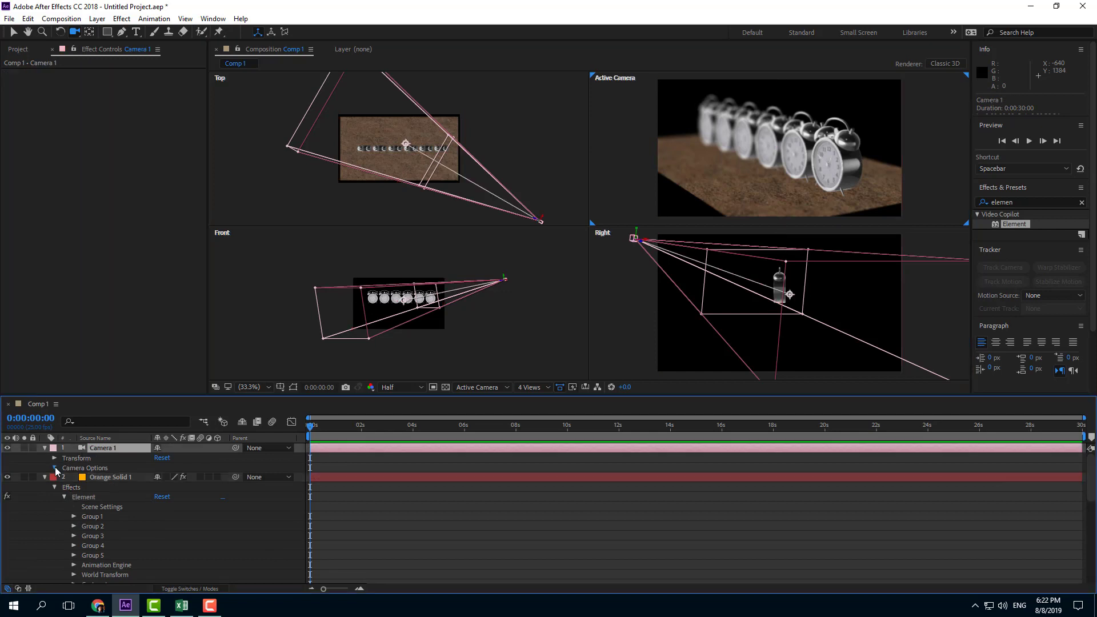
Step: Refocus Camera 1 on the front clocks, setting Focus Distance to about 1256.7
{"action": "left_click", "coordinate": [55, 467]}
{"action": "scroll", "coordinate": [63, 460], "scroll_direction": "up", "scroll_amount": 1}
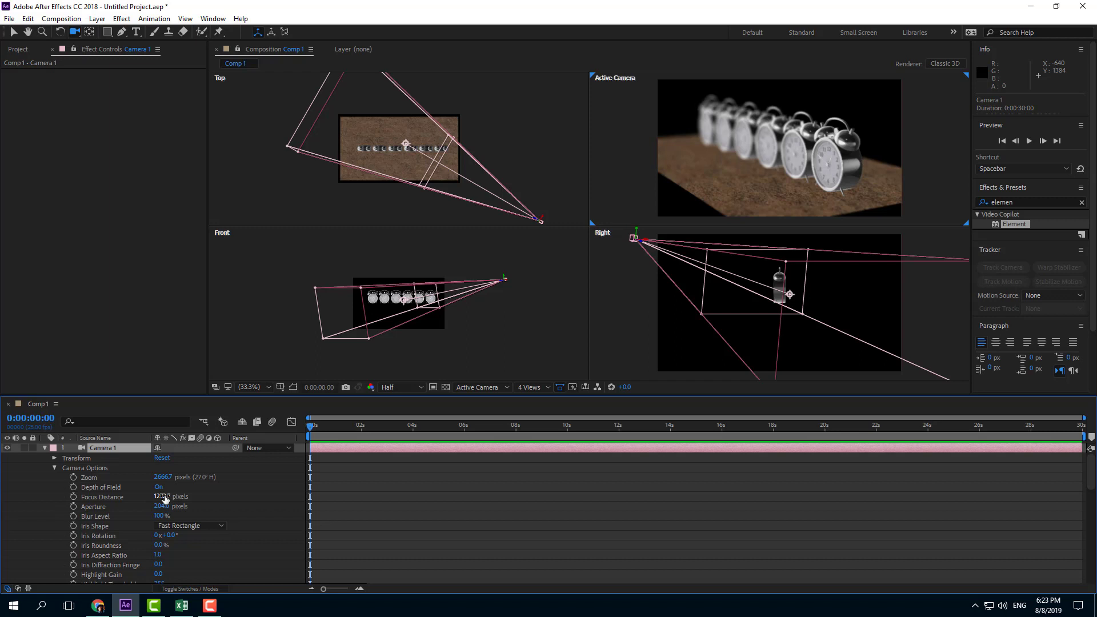
{"action": "left_click_drag", "start_coordinate": [165, 499], "coordinate": [306, 499]}
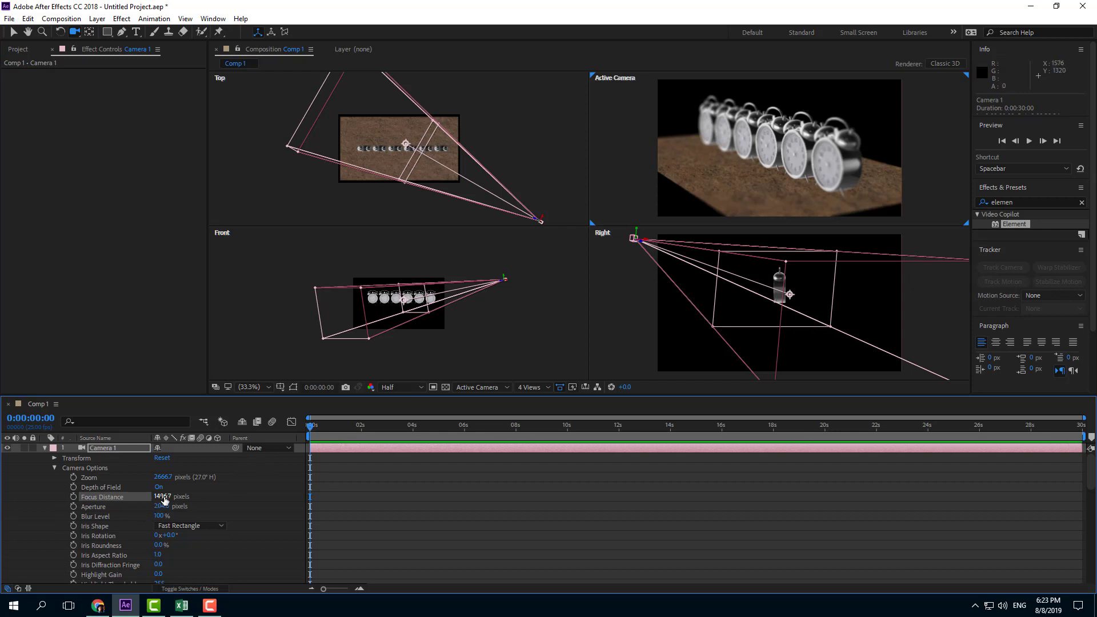
{"action": "left_click_drag", "start_coordinate": [265, 491], "coordinate": [452, 475]}
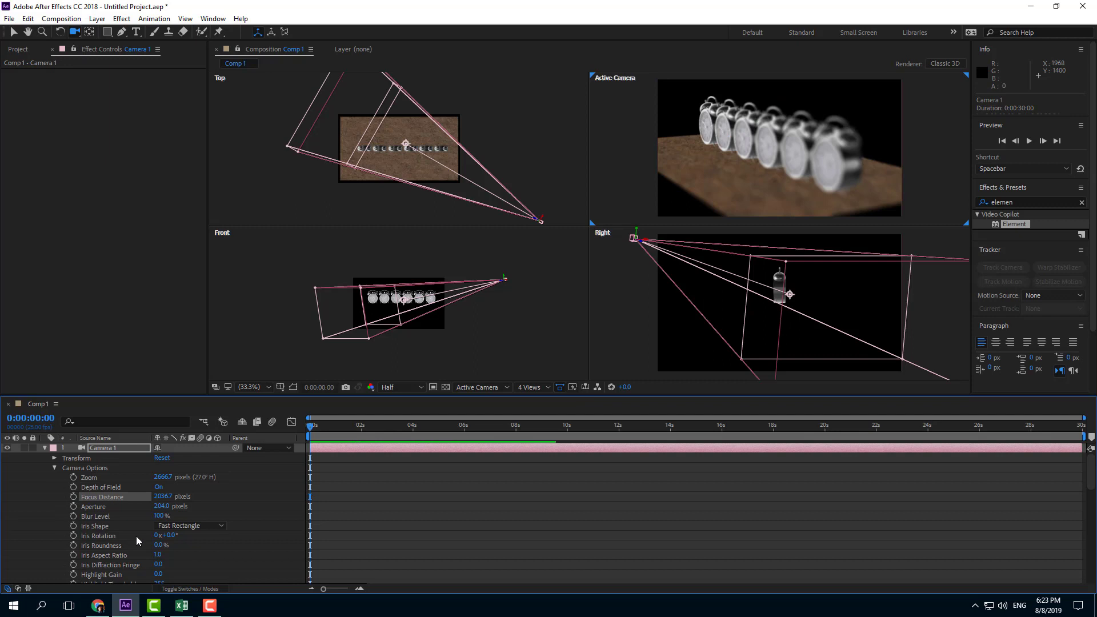
{"action": "left_click_drag", "start_coordinate": [170, 500], "coordinate": [132, 505]}
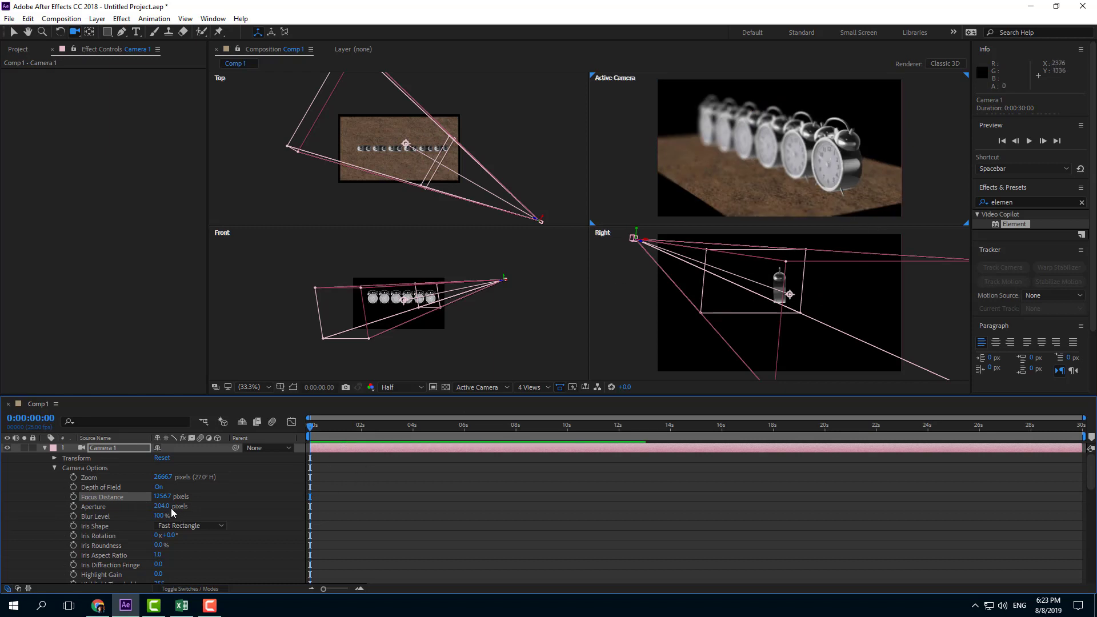
Step: Raise Camera 1's Aperture to 621.0 for stronger background blur
{"action": "left_click_drag", "start_coordinate": [162, 507], "coordinate": [299, 513]}
{"action": "left_click_drag", "start_coordinate": [298, 514], "coordinate": [410, 516]}
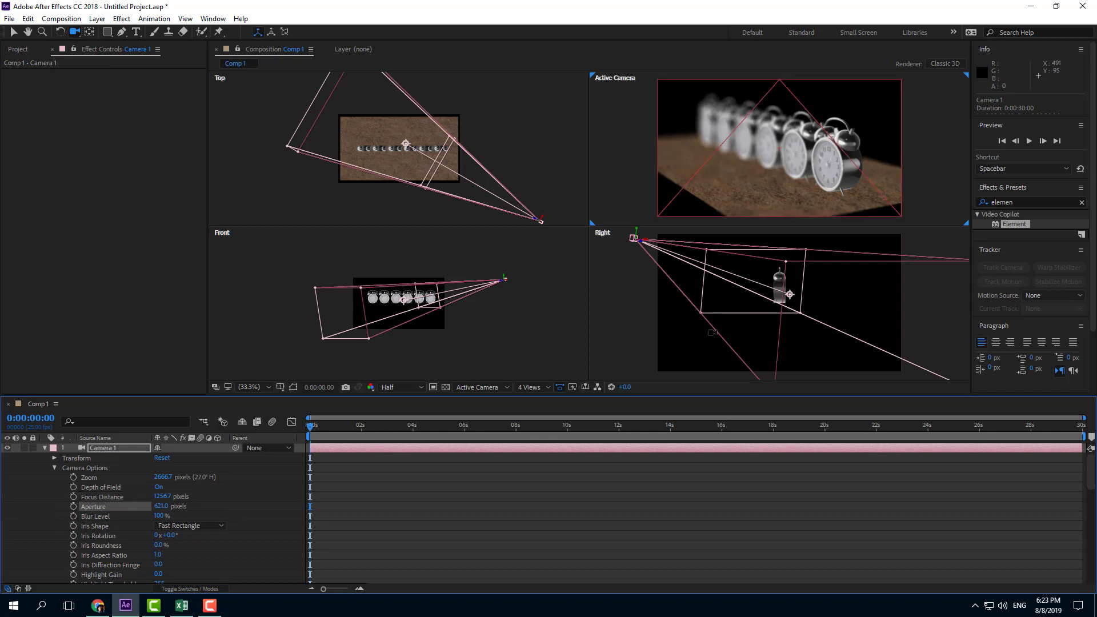
{"action": "left_click", "coordinate": [536, 388]}
Step: Switch to 1 View, lower Aperture to about 561, and show Orange Solid 1's Element settings
{"action": "left_click", "coordinate": [541, 400]}
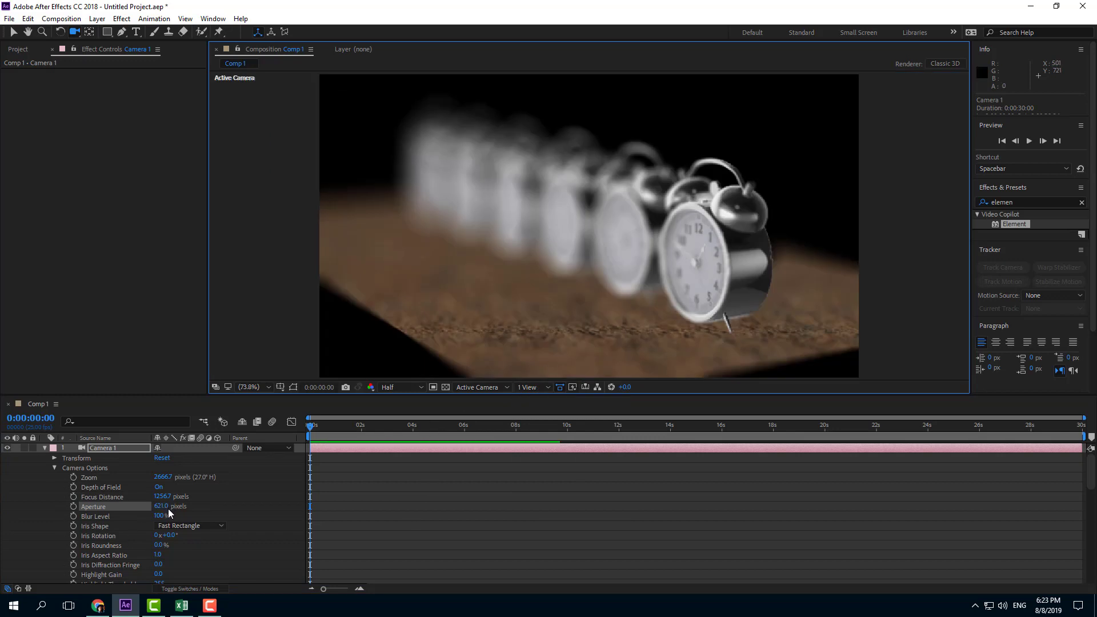
{"action": "left_click_drag", "start_coordinate": [168, 507], "coordinate": [140, 510]}
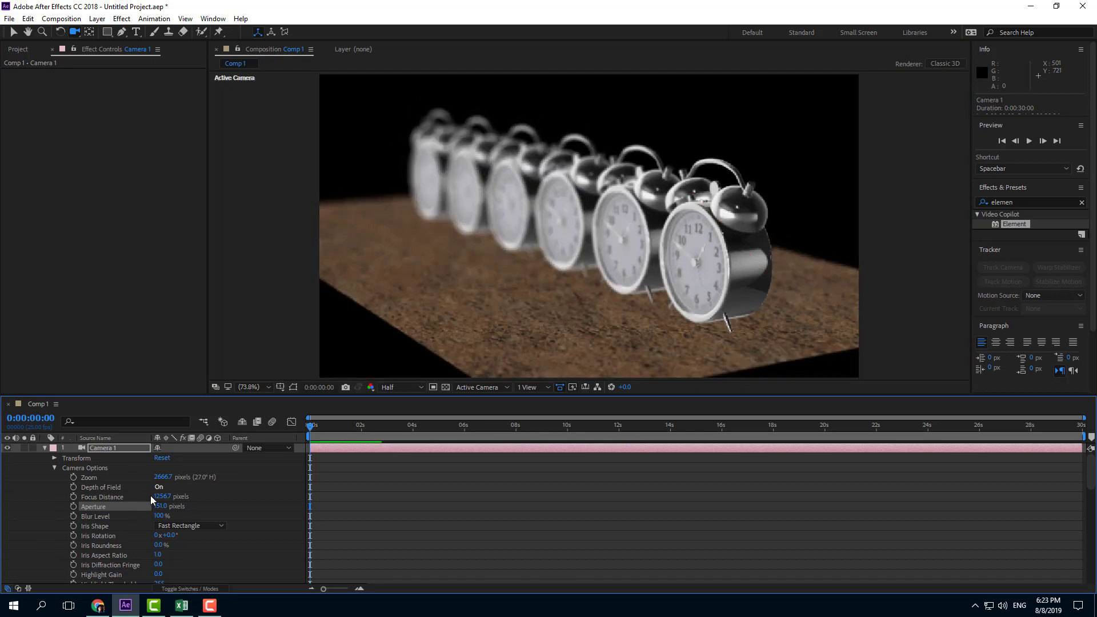
{"action": "left_click", "coordinate": [48, 447]}
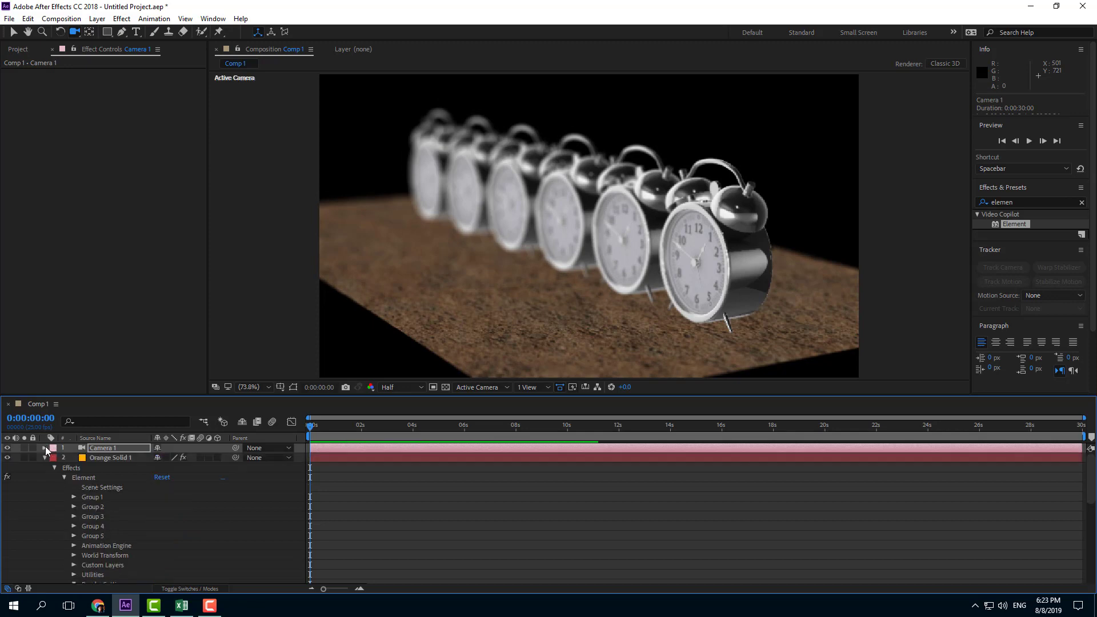
{"action": "left_click", "coordinate": [104, 460]}
{"action": "scroll", "coordinate": [139, 327], "scroll_direction": "down", "scroll_amount": 1}
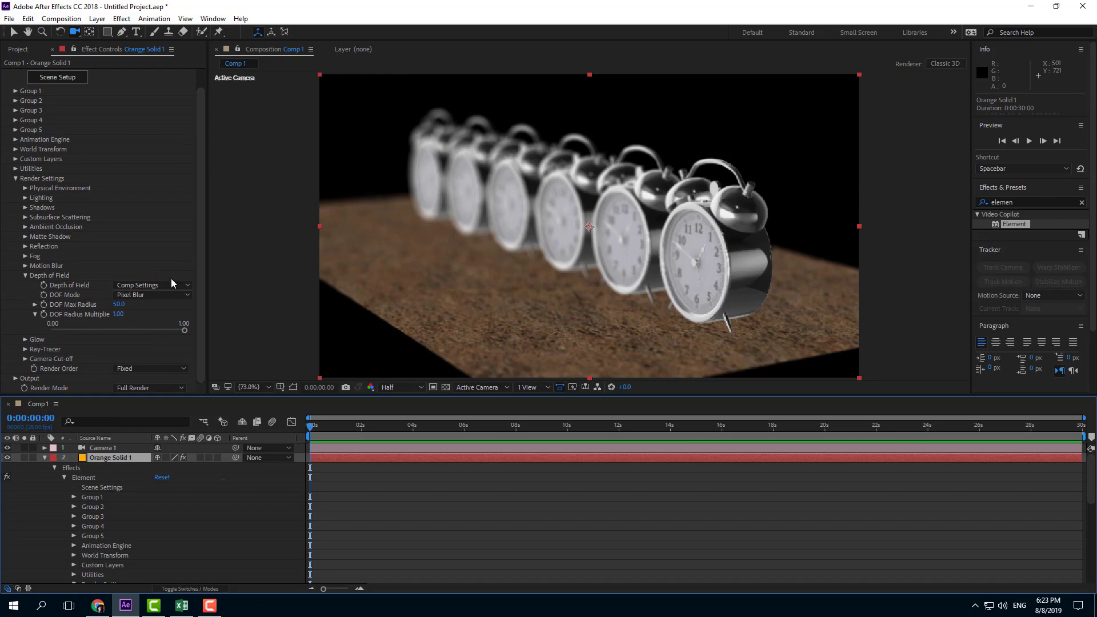
Step: Try DOF Mode Preview Blur, then Continuous Blur, orbiting the camera around the clocks
{"action": "left_click", "coordinate": [137, 296]}
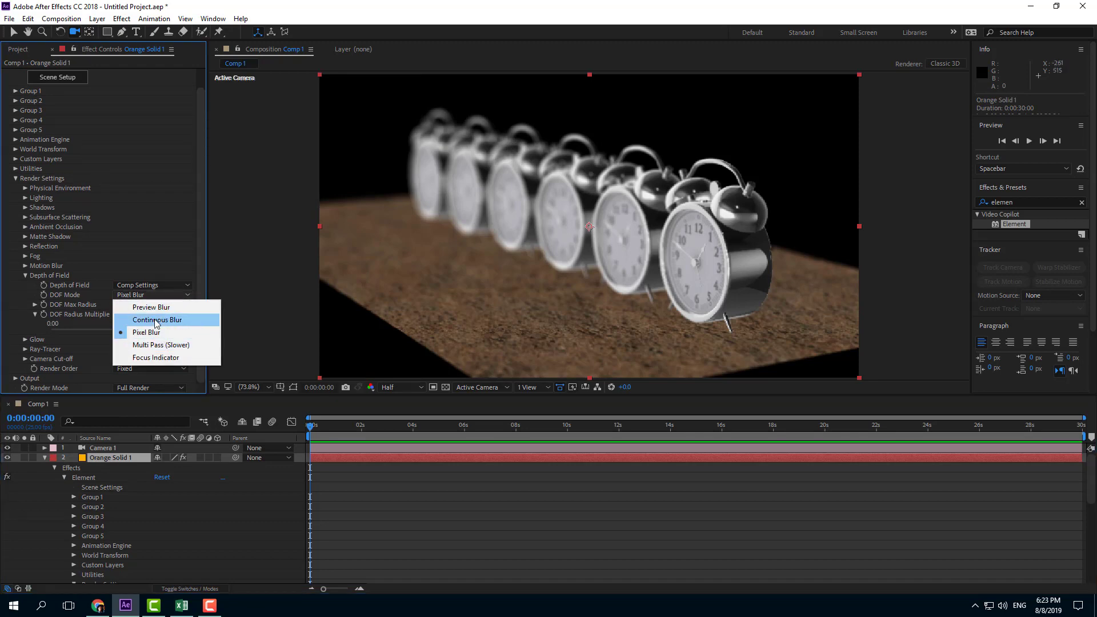
{"action": "left_click", "coordinate": [154, 306]}
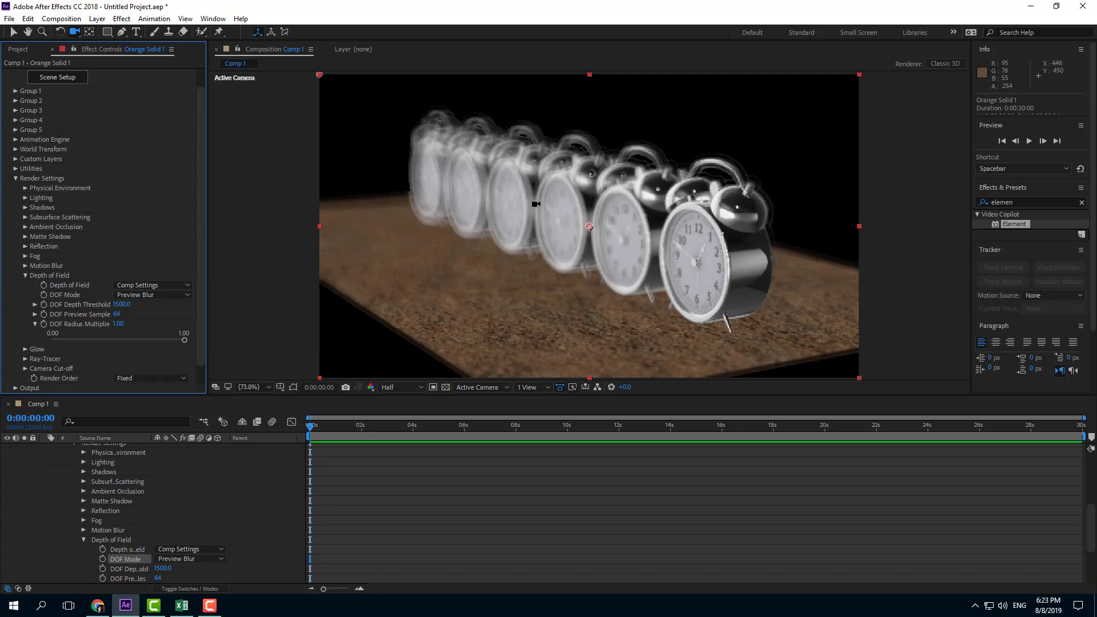
{"action": "left_click_drag", "start_coordinate": [571, 243], "coordinate": [543, 253]}
{"action": "left_click", "coordinate": [157, 295]}
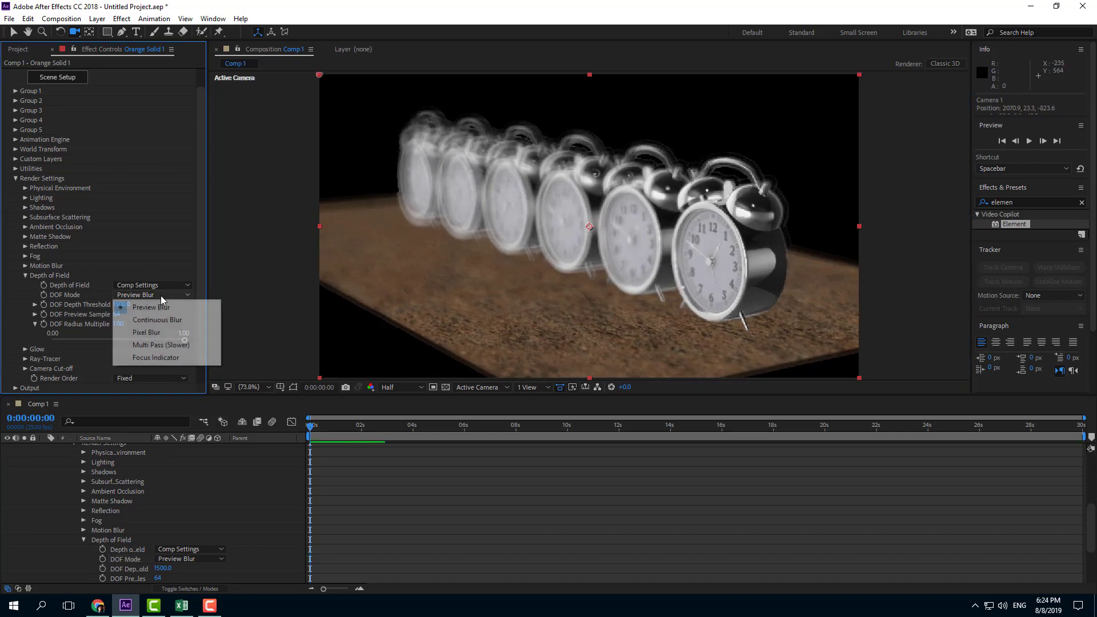
{"action": "left_click", "coordinate": [163, 322]}
{"action": "left_click_drag", "start_coordinate": [643, 252], "coordinate": [620, 269]}
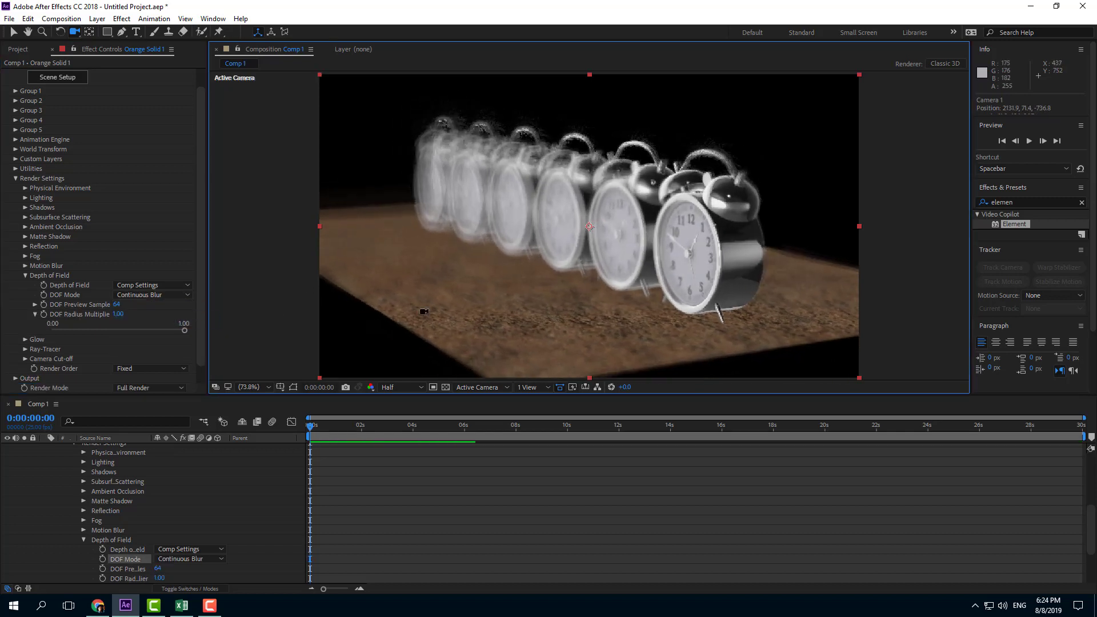
Step: Switch DOF Mode to Pixel Blur, then Multi Pass (Slower), and orbit to a new angle
{"action": "left_click", "coordinate": [171, 296]}
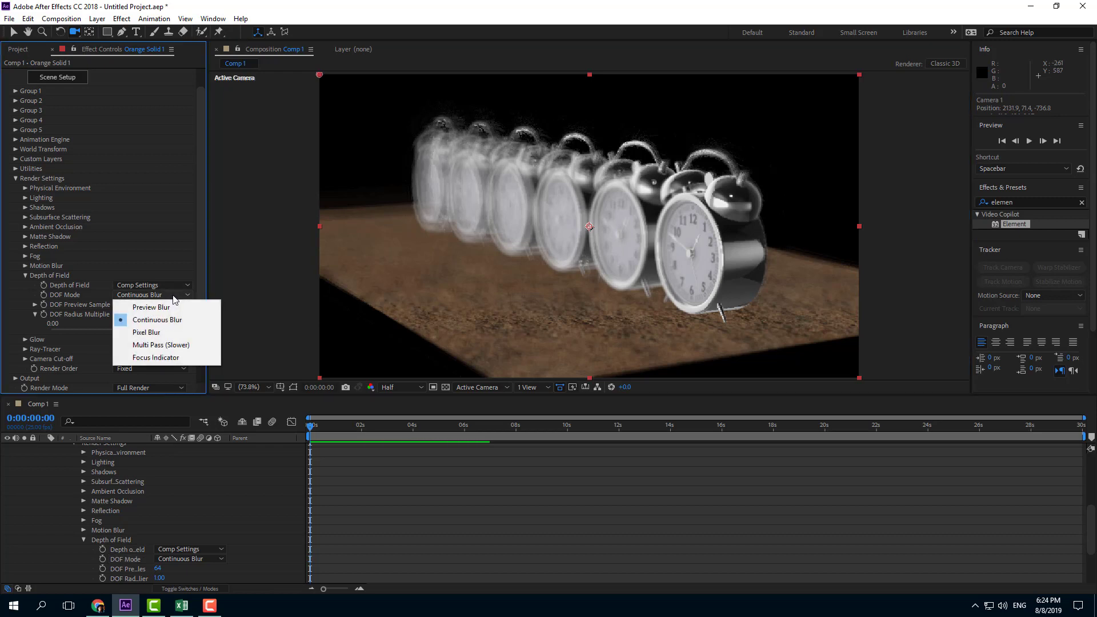
{"action": "left_click", "coordinate": [172, 335]}
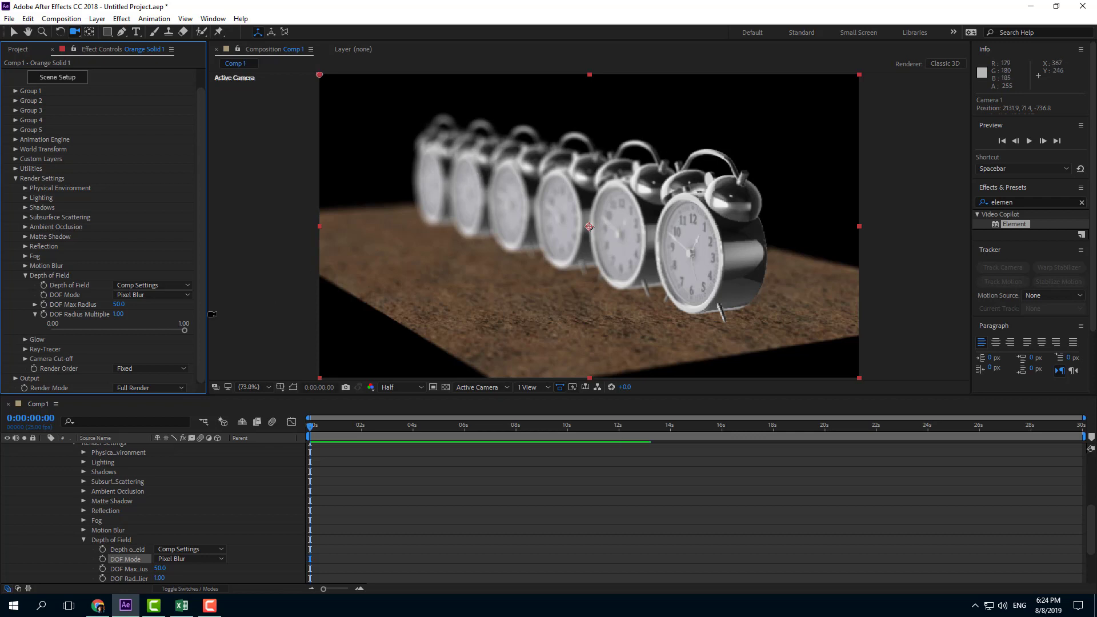
{"action": "left_click", "coordinate": [161, 296]}
{"action": "left_click", "coordinate": [171, 343]}
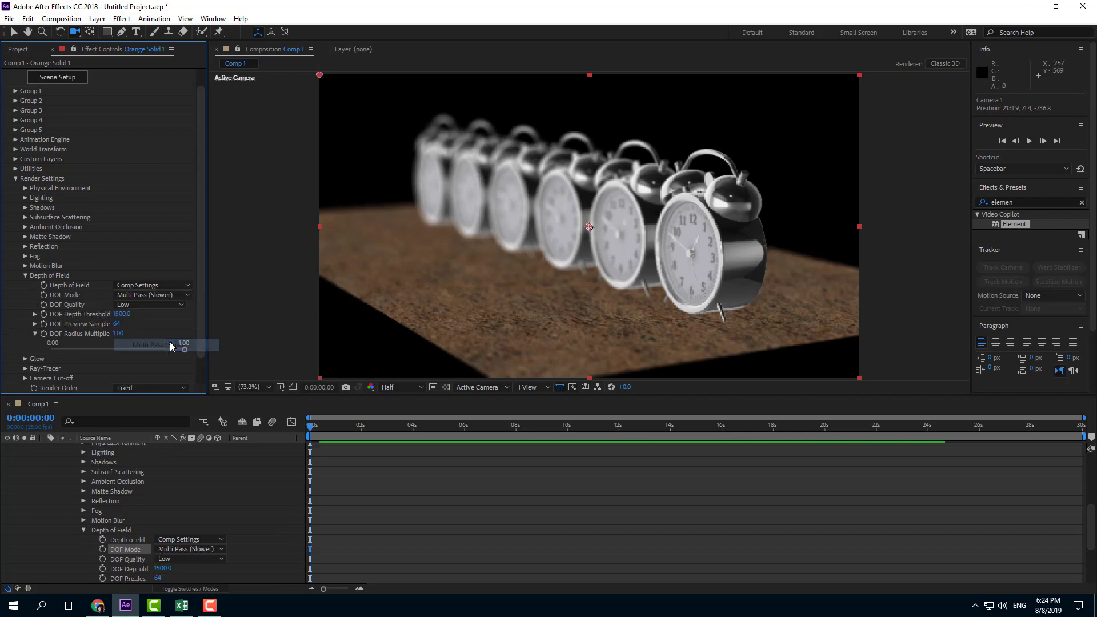
{"action": "left_click", "coordinate": [584, 265]}
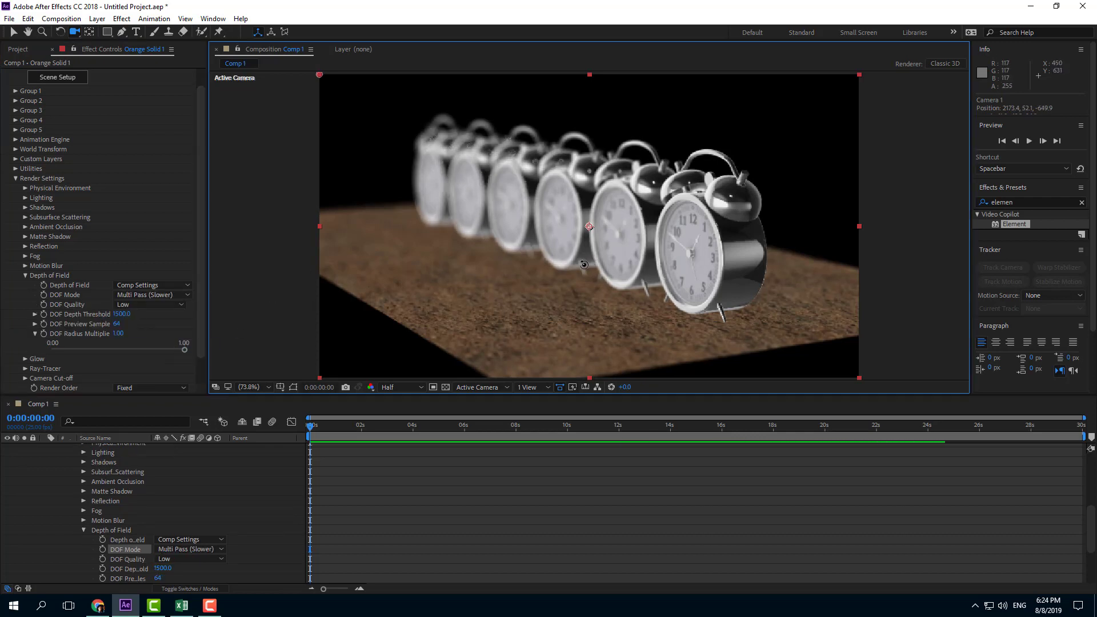
{"action": "left_click_drag", "start_coordinate": [584, 264], "coordinate": [592, 265]}
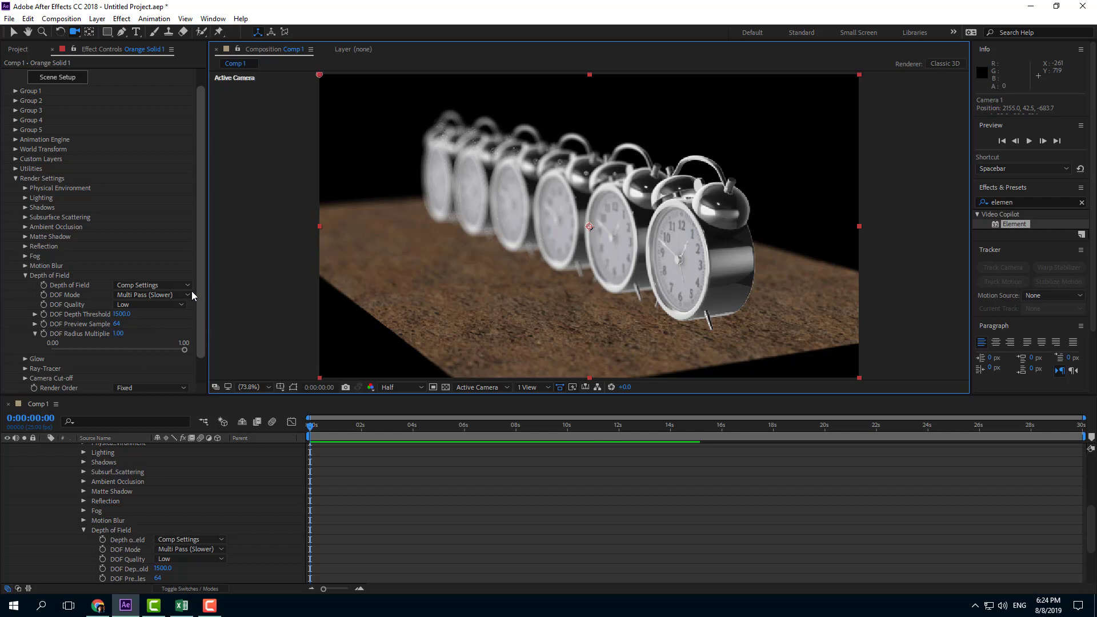
{"action": "left_click", "coordinate": [169, 295]}
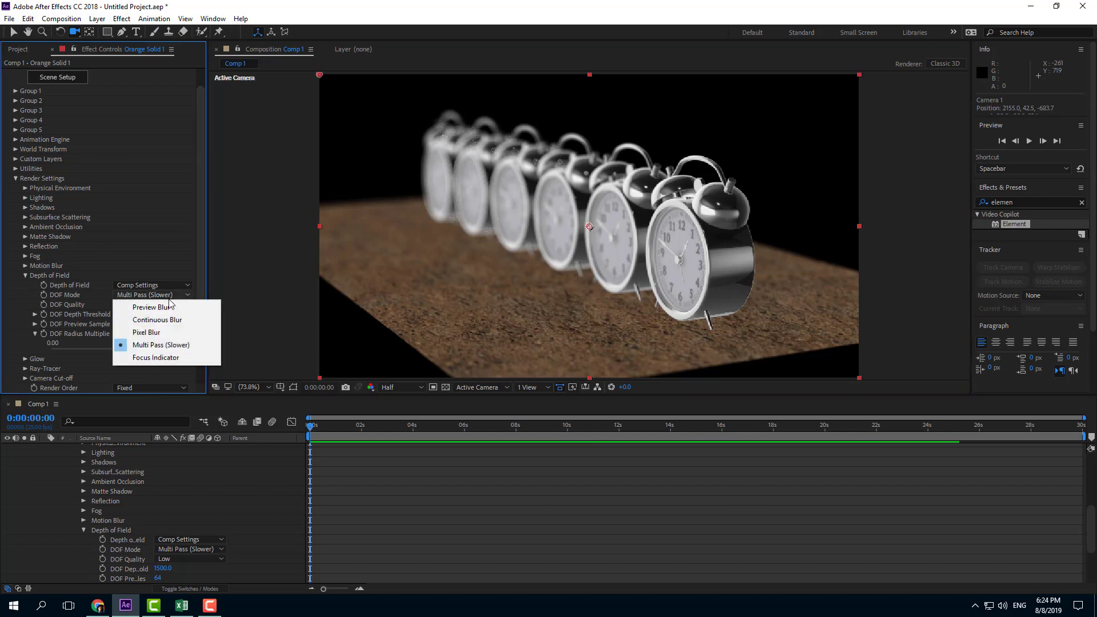
Step: Show the red Focus Indicator overlay and keep depth of field on Comp Settings
{"action": "left_click", "coordinate": [178, 358]}
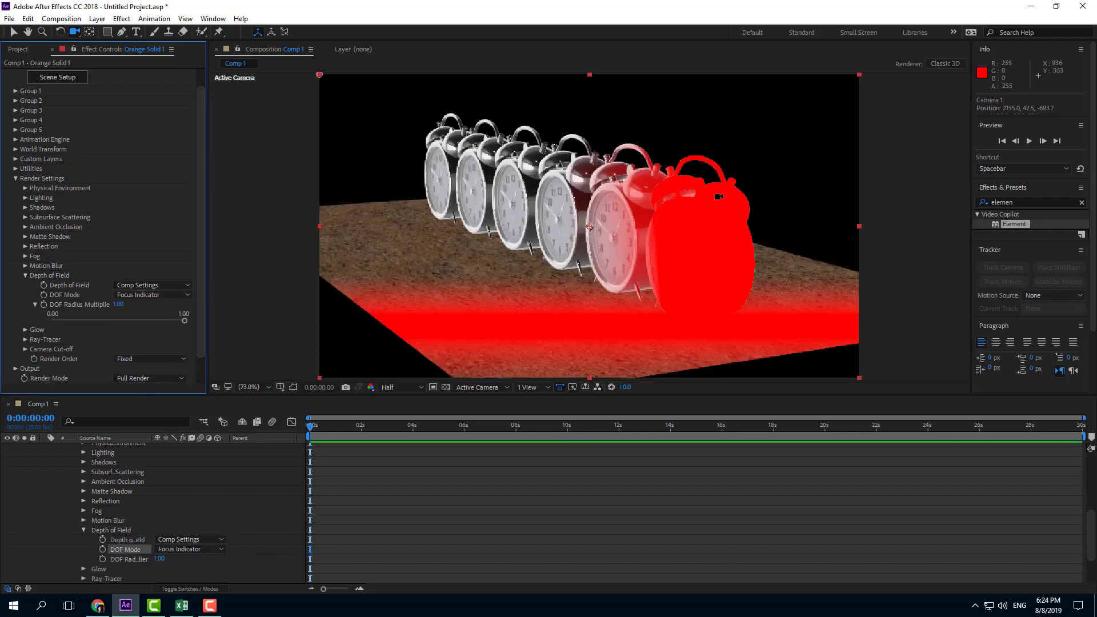
{"action": "left_click", "coordinate": [169, 285]}
{"action": "left_click", "coordinate": [182, 264]}
Step: Cycle DOF Mode through Continuous Blur and Pixel Blur to Multi Pass (Slower), then set depth threshold 1990.0
{"action": "left_click", "coordinate": [169, 295]}
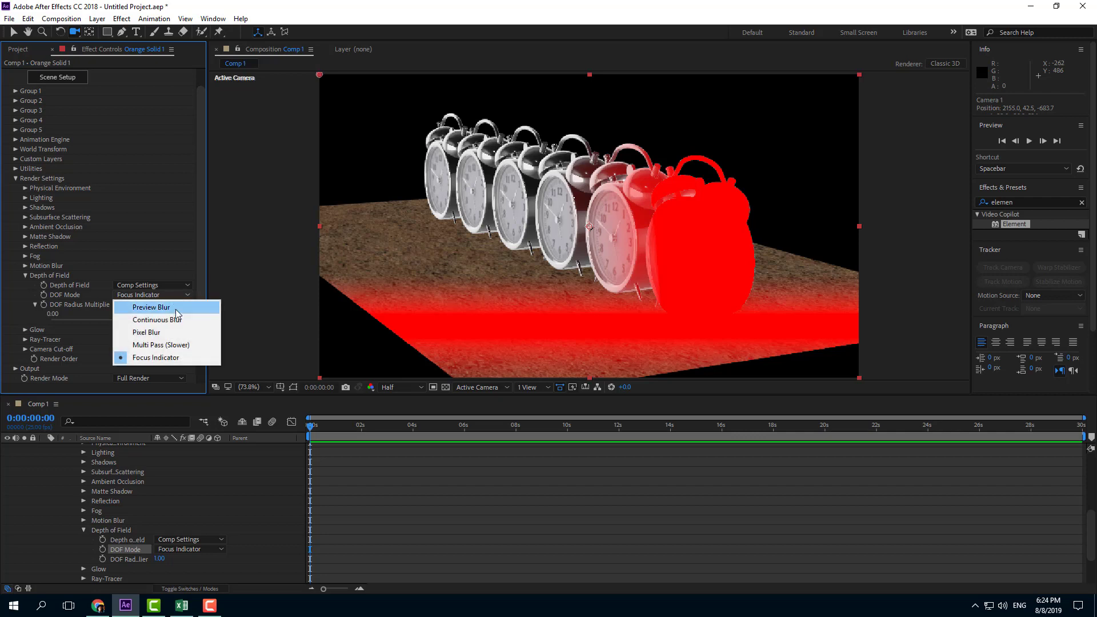
{"action": "left_click", "coordinate": [176, 320]}
{"action": "left_click", "coordinate": [166, 295]}
{"action": "left_click", "coordinate": [166, 331]}
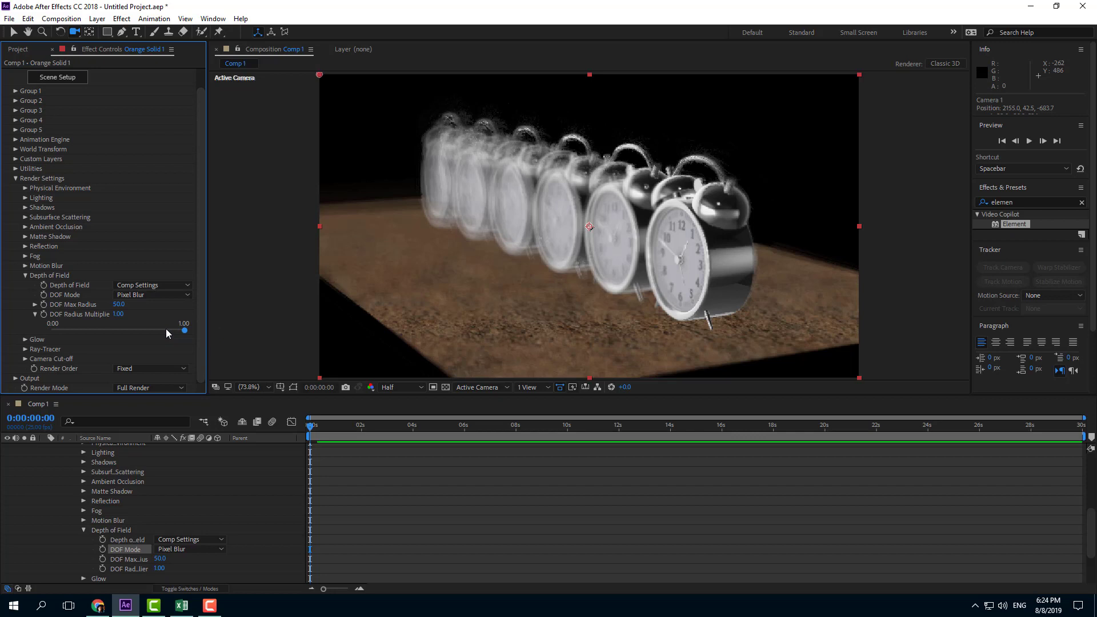
{"action": "left_click", "coordinate": [163, 295]}
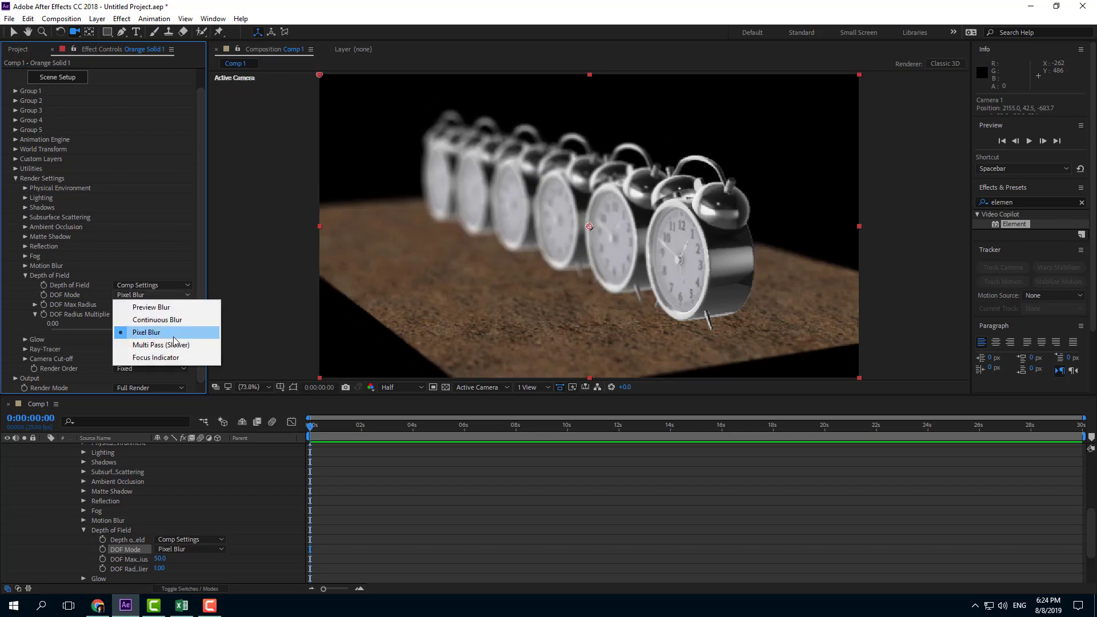
{"action": "left_click", "coordinate": [171, 343]}
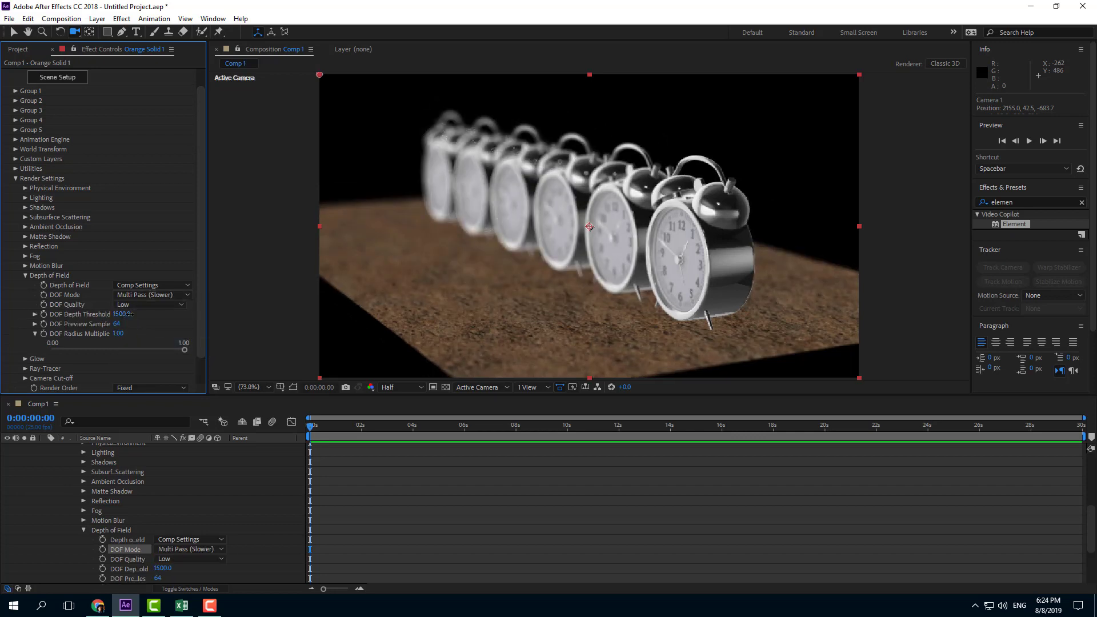
{"action": "left_click_drag", "start_coordinate": [131, 315], "coordinate": [154, 314]}
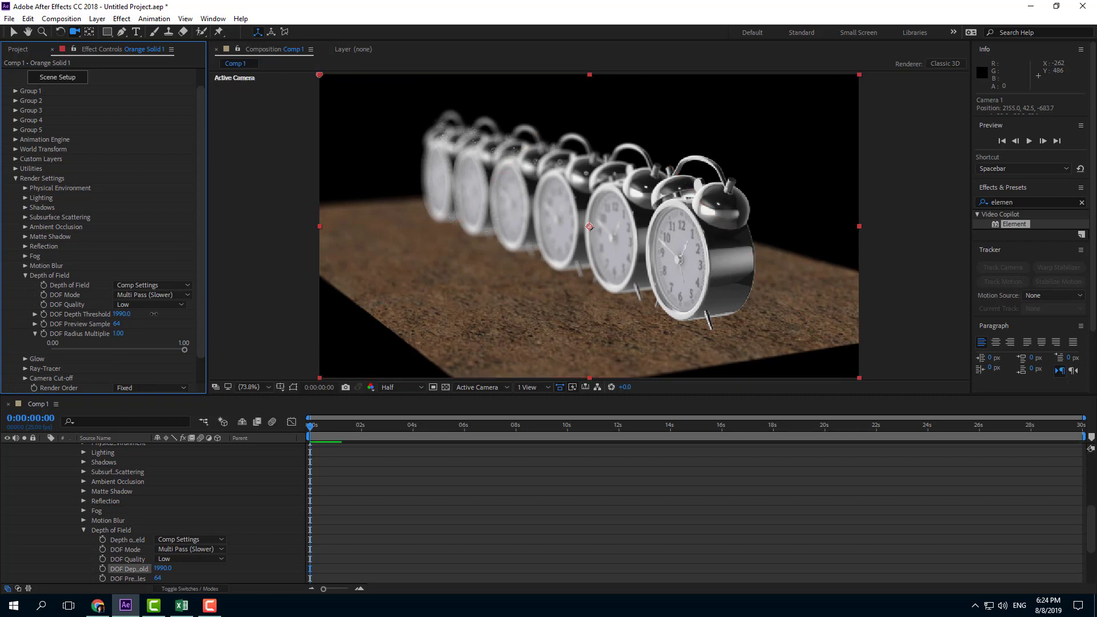